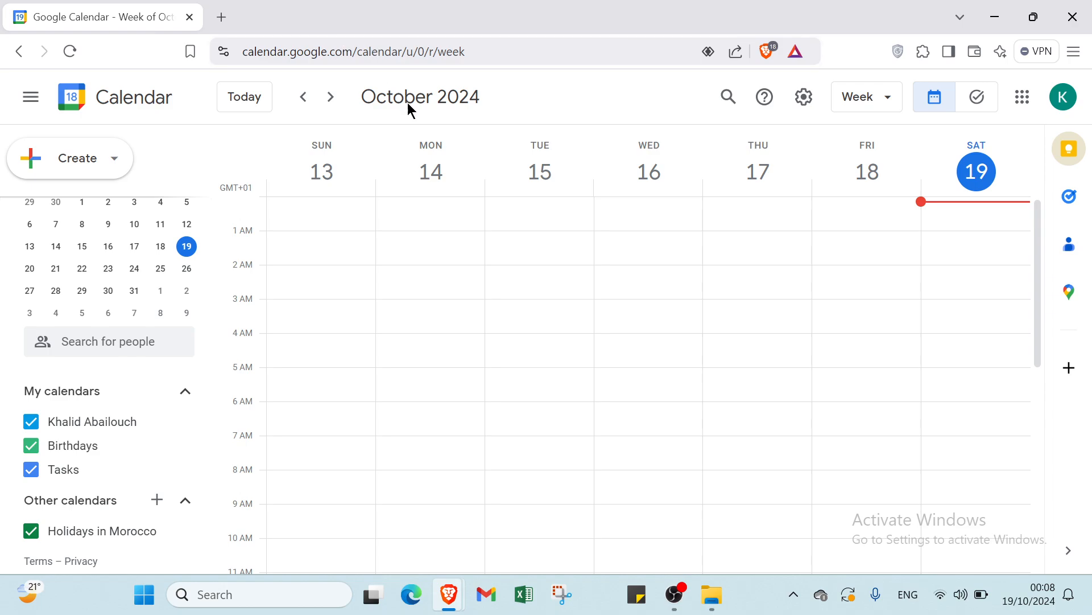
- Look over the week view and the kinds of items that can be created
{"action": "scroll", "coordinate": [181, 305], "scroll_direction": "up", "scroll_amount": 1}
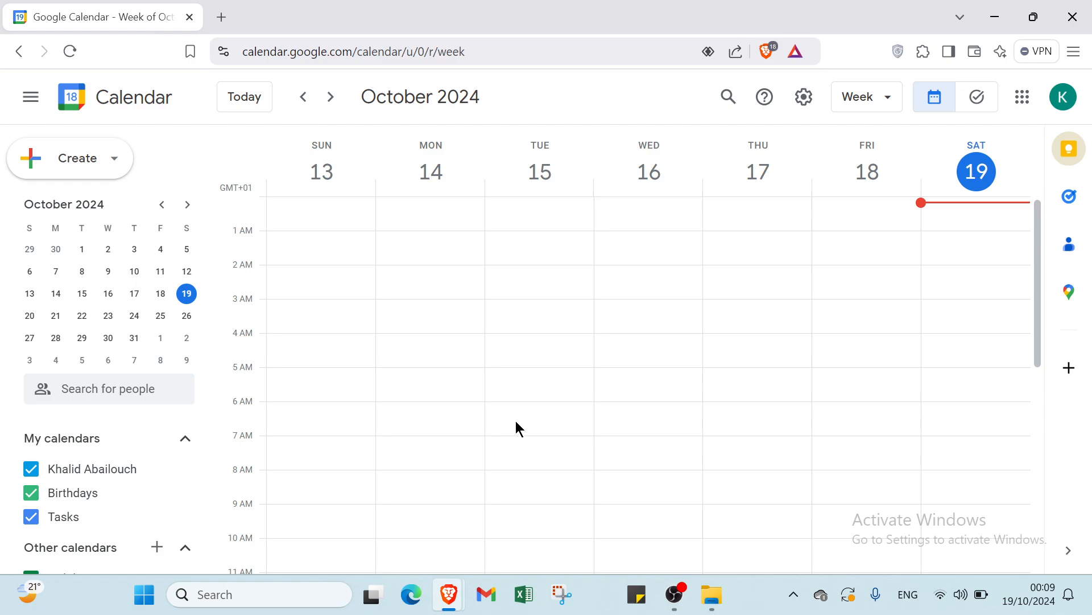
{"action": "scroll", "coordinate": [495, 428], "scroll_direction": "down", "scroll_amount": 1}
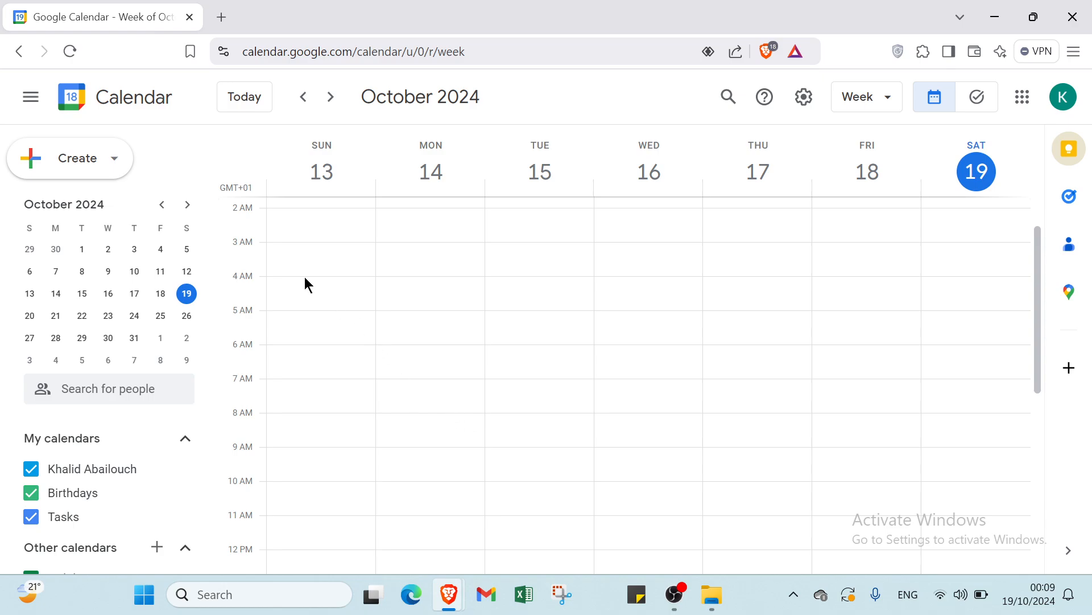
{"action": "left_click", "coordinate": [114, 172]}
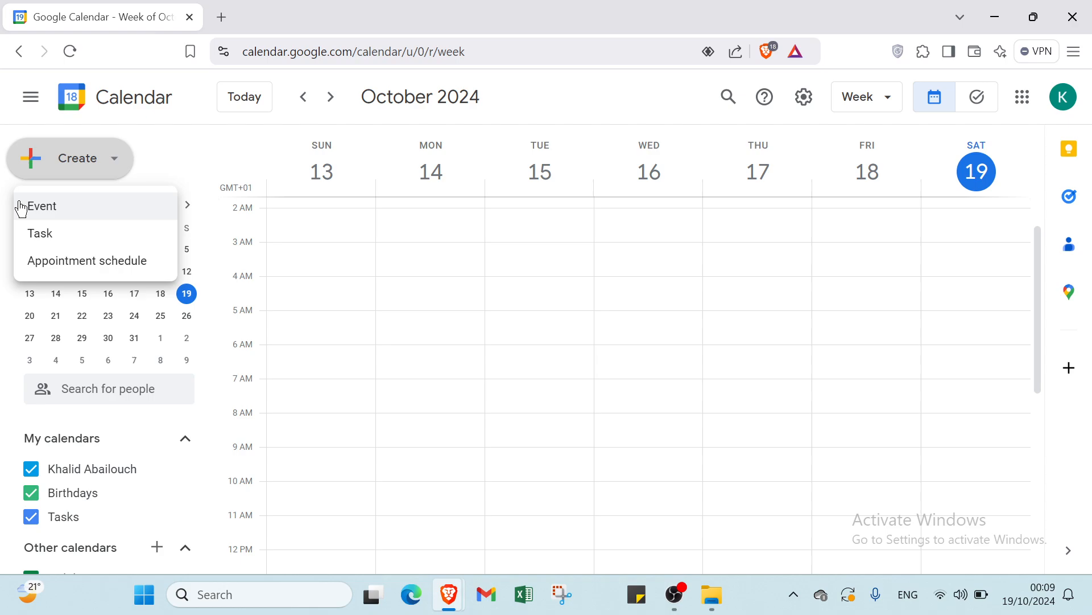
{"action": "left_click", "coordinate": [162, 159]}
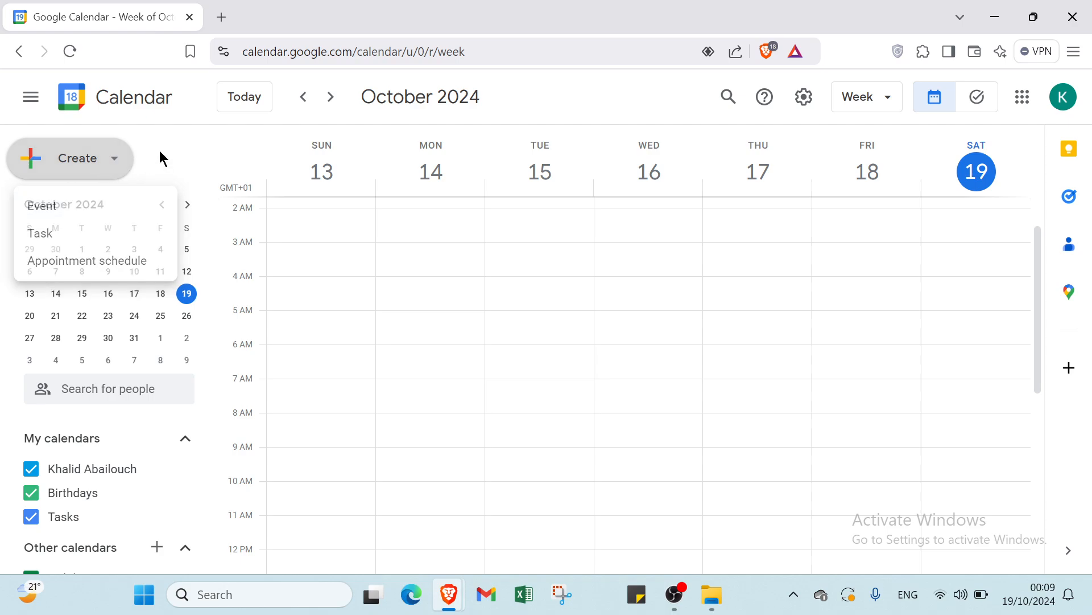
- Collapse the main side menu and bring the week view back to today's date
{"action": "left_click", "coordinate": [37, 96]}
{"action": "left_click", "coordinate": [30, 97]}
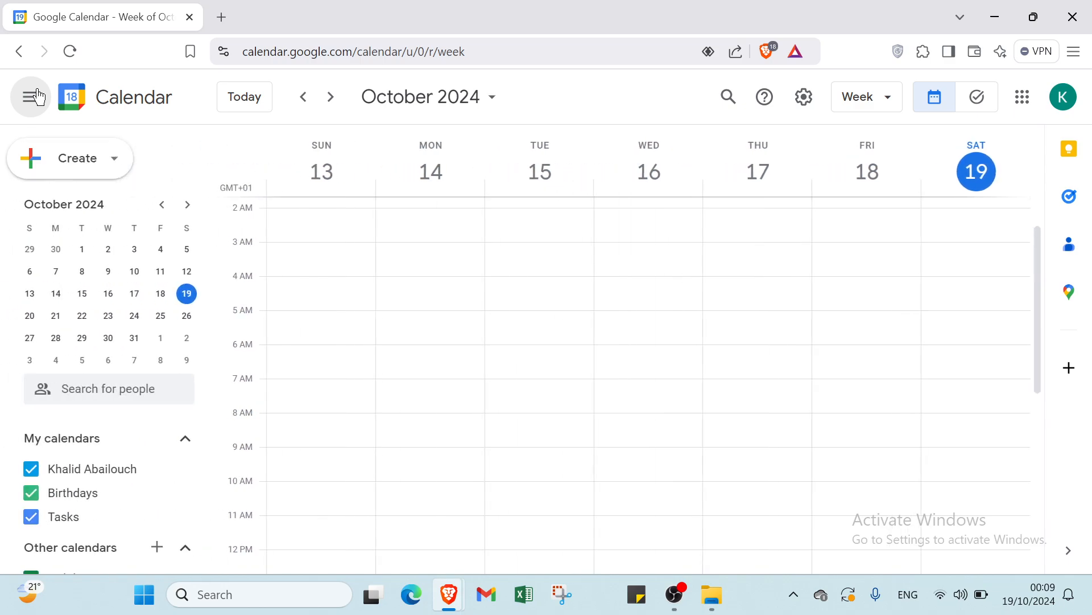
{"action": "left_click", "coordinate": [31, 97]}
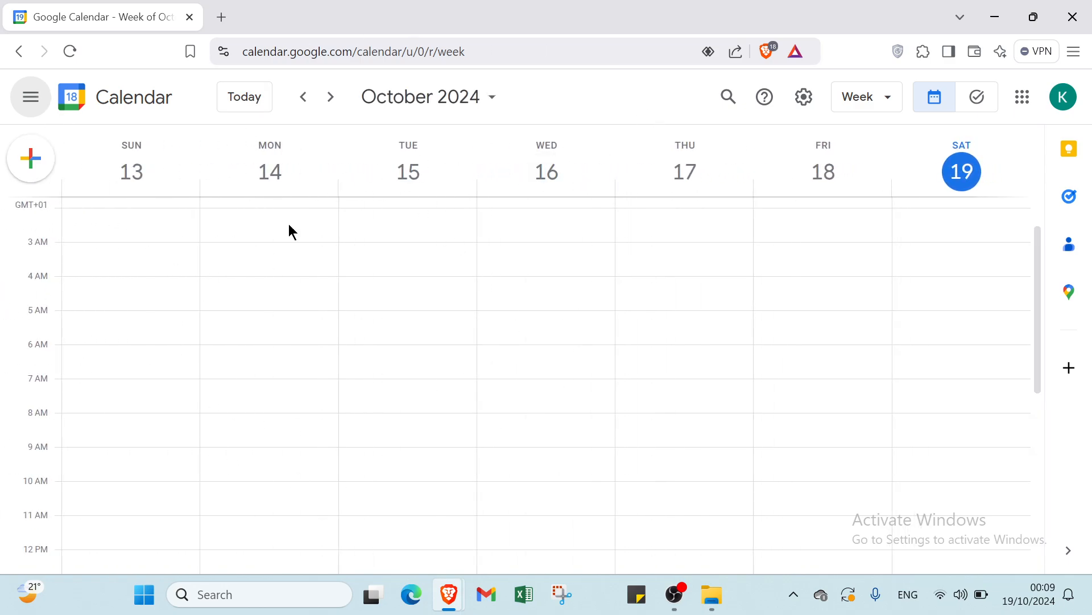
{"action": "left_click", "coordinate": [261, 104]}
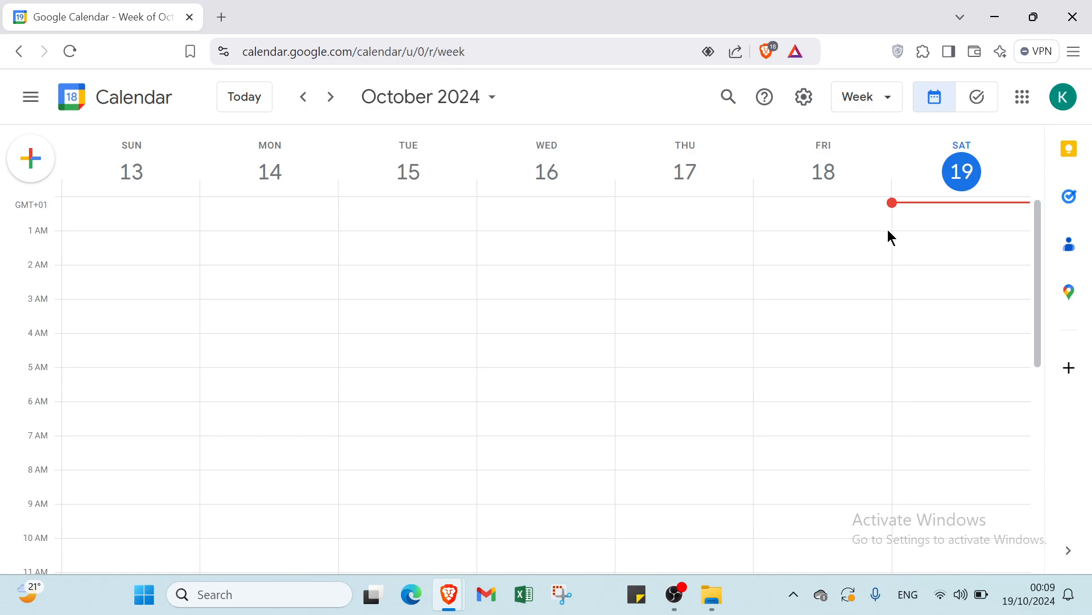
- Go to the week containing October 25, 2024, and preview November 2024 in the date picker
{"action": "left_click", "coordinate": [387, 98]}
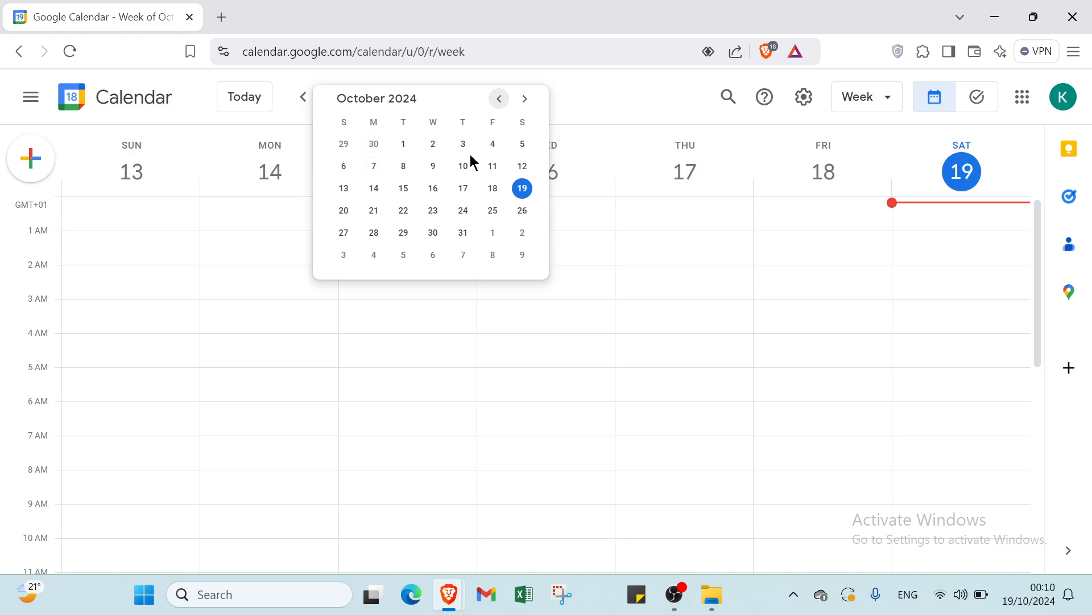
{"action": "left_click", "coordinate": [493, 210]}
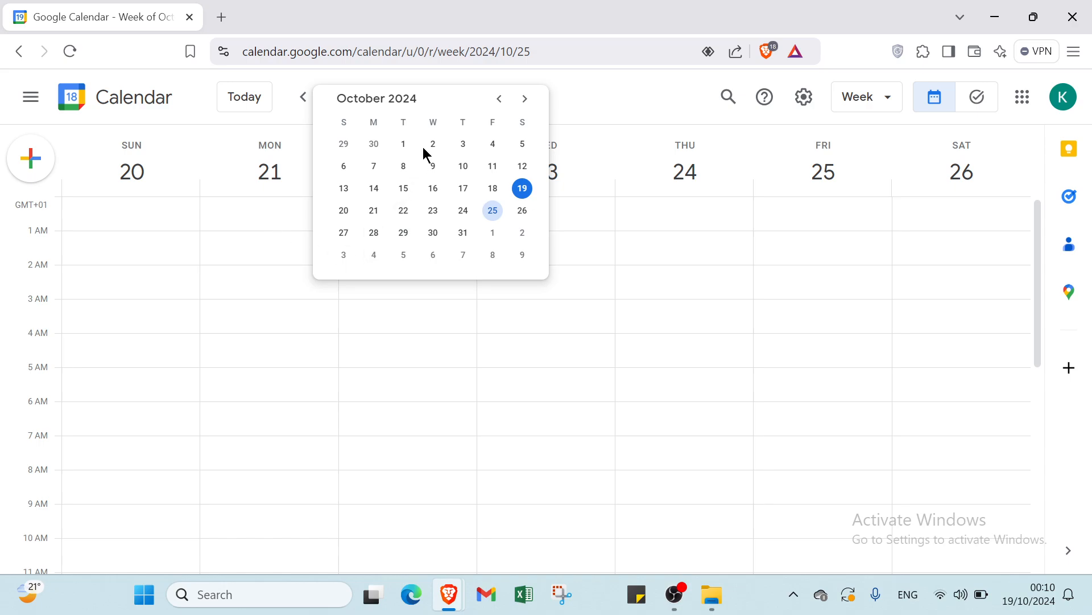
{"action": "left_click", "coordinate": [524, 100]}
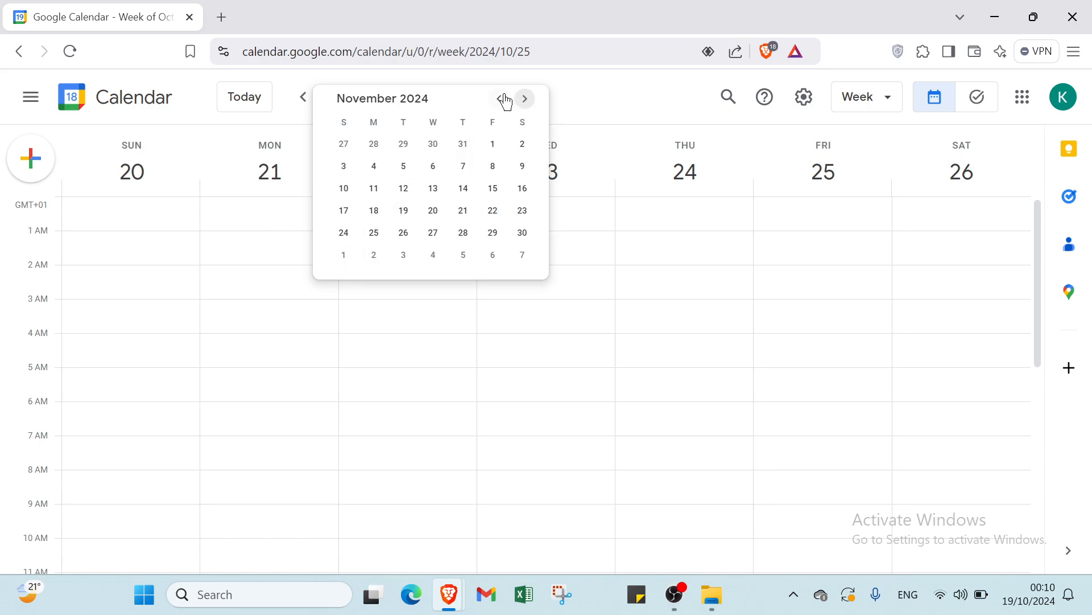
{"action": "left_click", "coordinate": [507, 100]}
{"action": "left_click", "coordinate": [738, 124]}
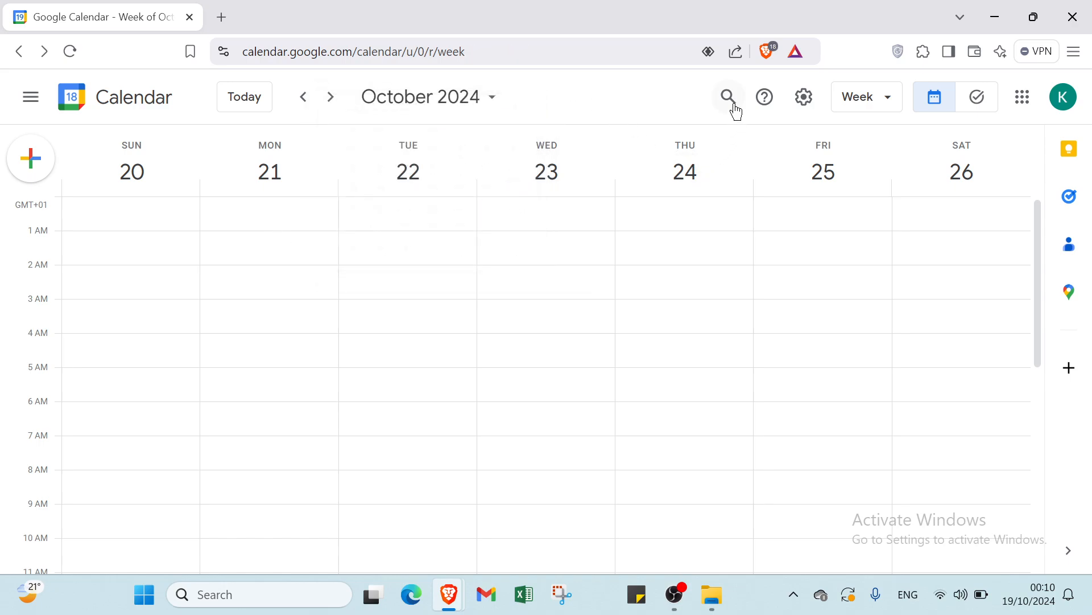
- Examine the advanced event search filters, the searchable calendars and the available calendar view options
{"action": "left_click", "coordinate": [735, 108]}
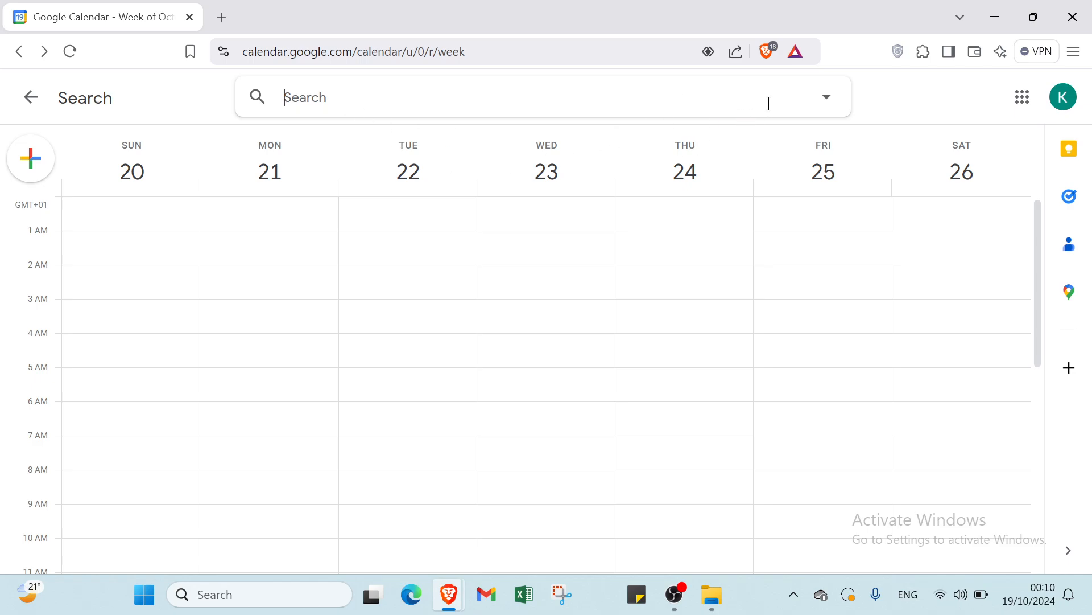
{"action": "left_click", "coordinate": [823, 103]}
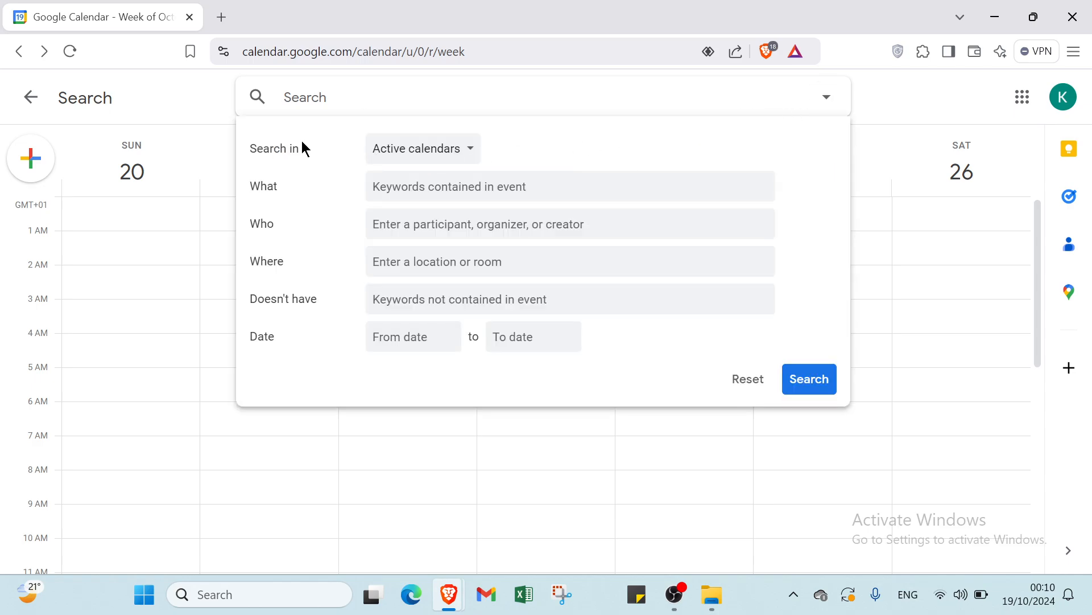
{"action": "left_click", "coordinate": [410, 154]}
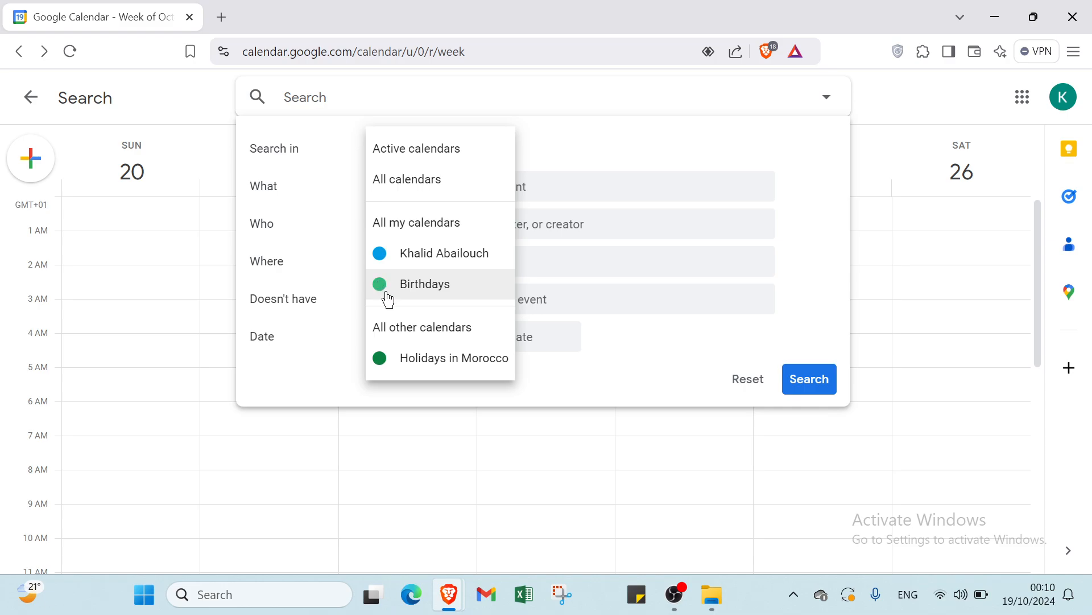
{"action": "left_click", "coordinate": [535, 140]}
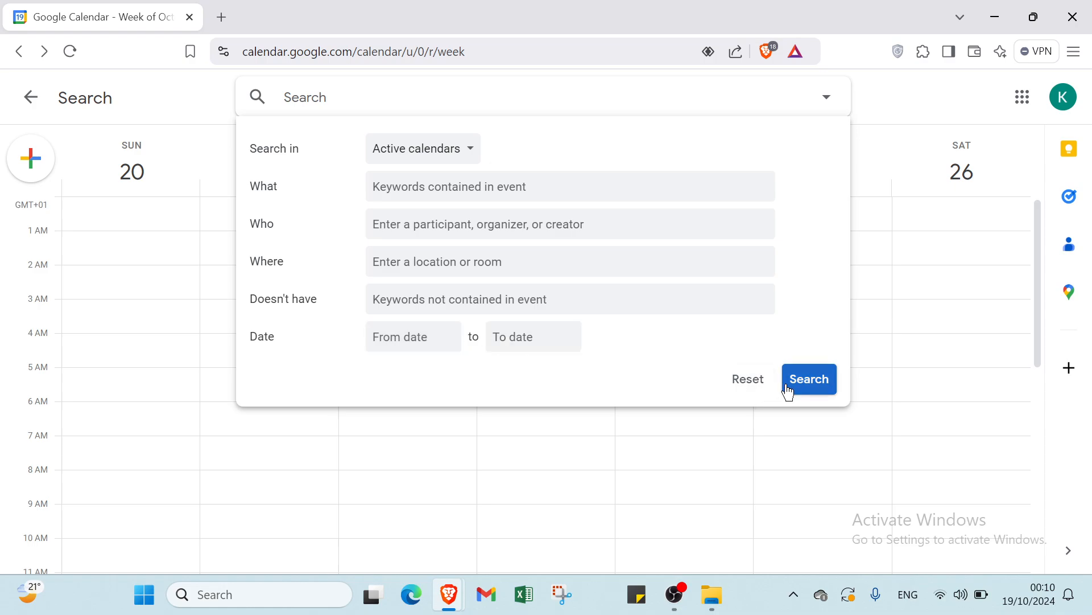
{"action": "left_click", "coordinate": [825, 94]}
{"action": "left_click", "coordinate": [825, 94]}
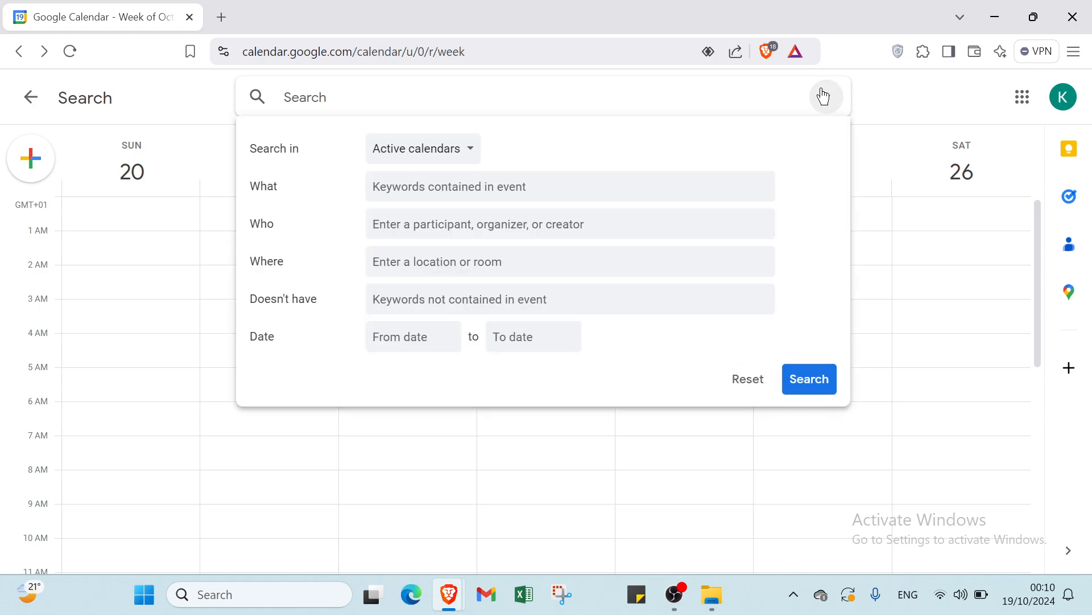
{"action": "left_click", "coordinate": [825, 94]}
{"action": "left_click", "coordinate": [825, 94]}
{"action": "left_click", "coordinate": [880, 89]}
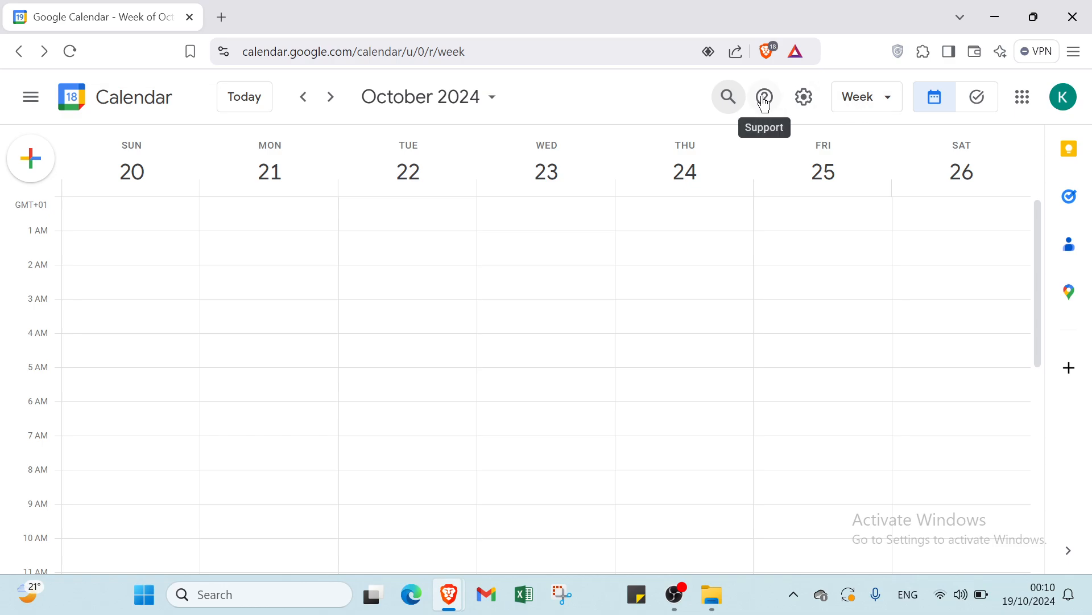
{"action": "left_click", "coordinate": [865, 108]}
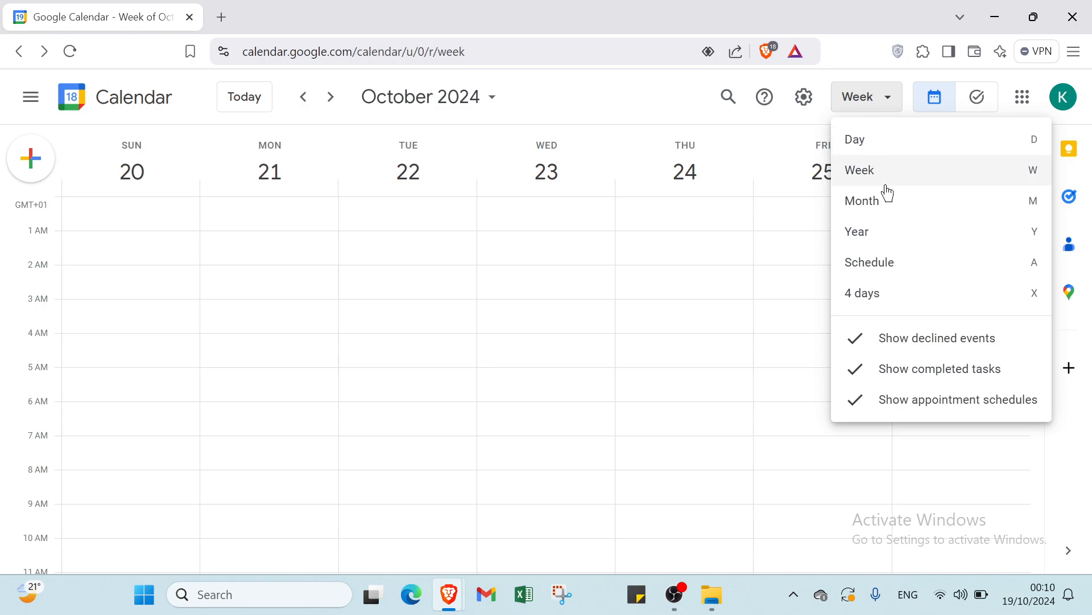
{"action": "left_click", "coordinate": [896, 100]}
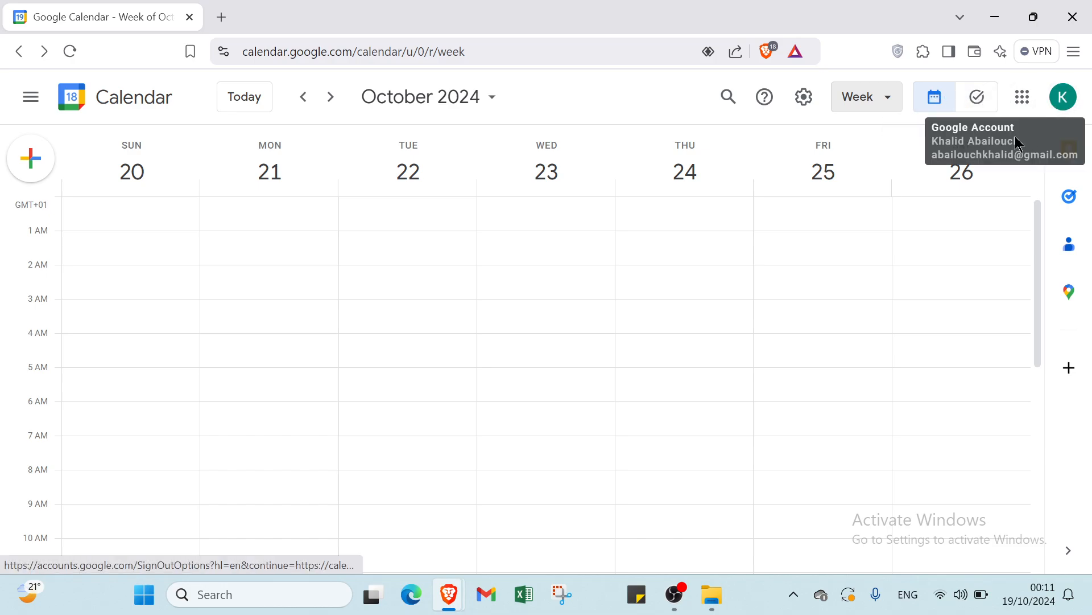
- Expand the main side menu and start a new event on Friday, October 25
{"action": "left_click", "coordinate": [36, 171]}
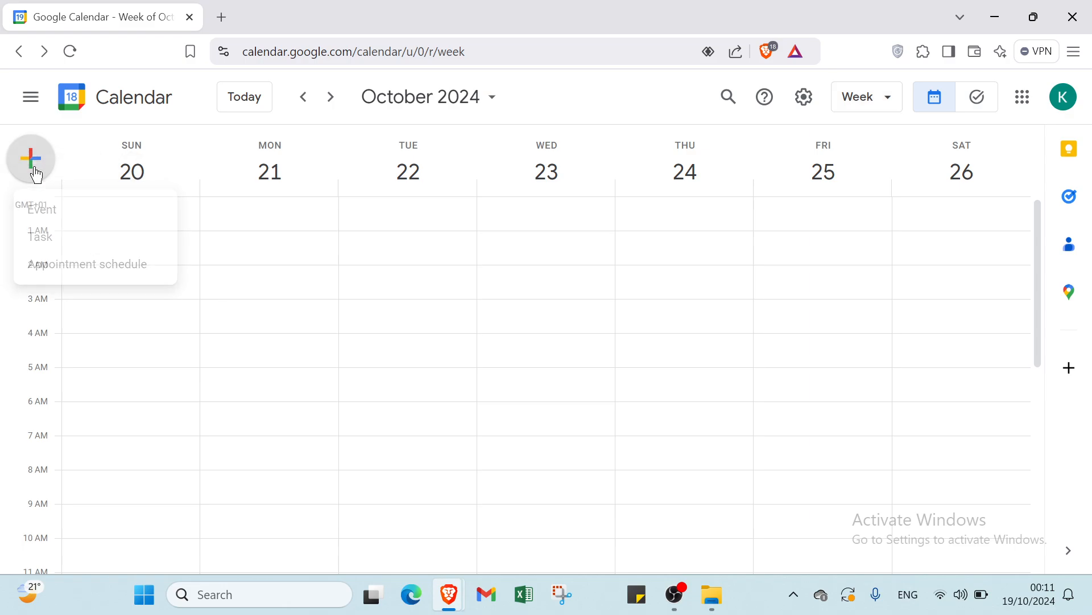
{"action": "left_click", "coordinate": [43, 112]}
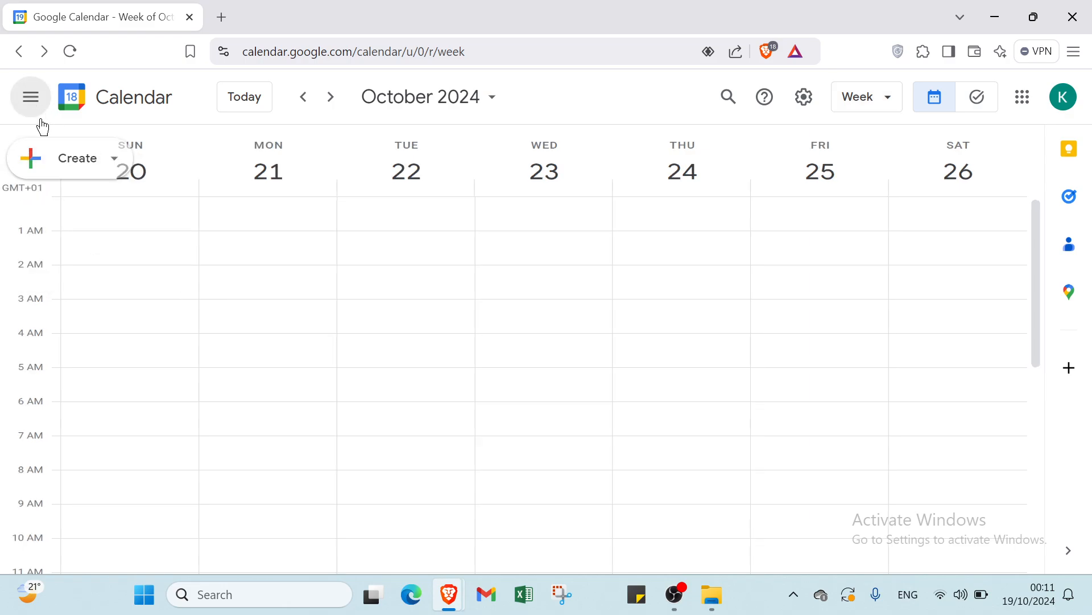
{"action": "left_click", "coordinate": [49, 165]}
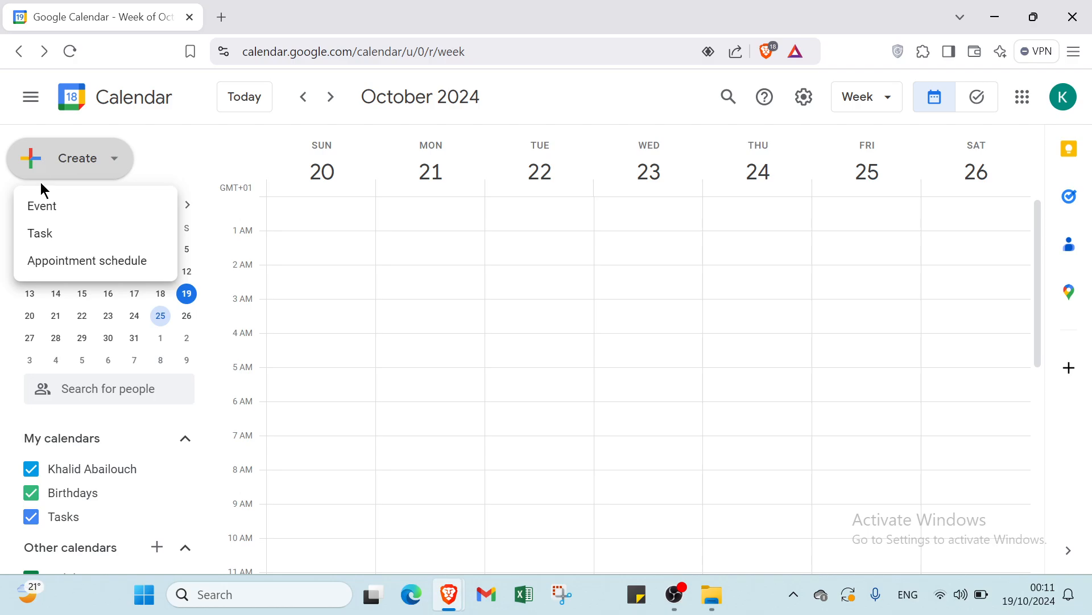
{"action": "left_click", "coordinate": [44, 203]}
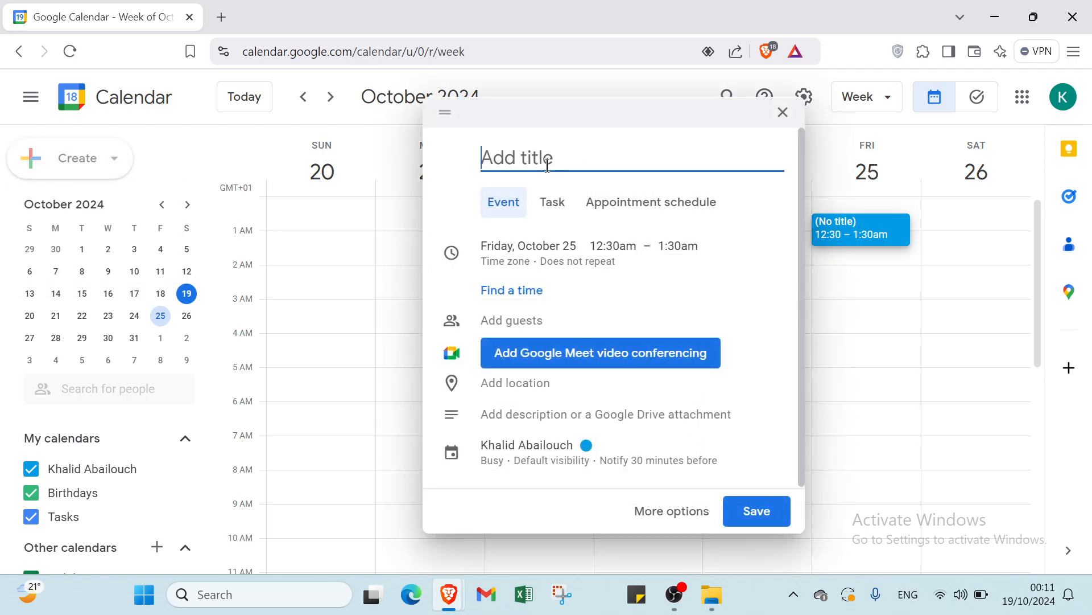
- Set the new event's start time to 12:00am and its end time to 2:00am
{"action": "left_click", "coordinate": [527, 269]}
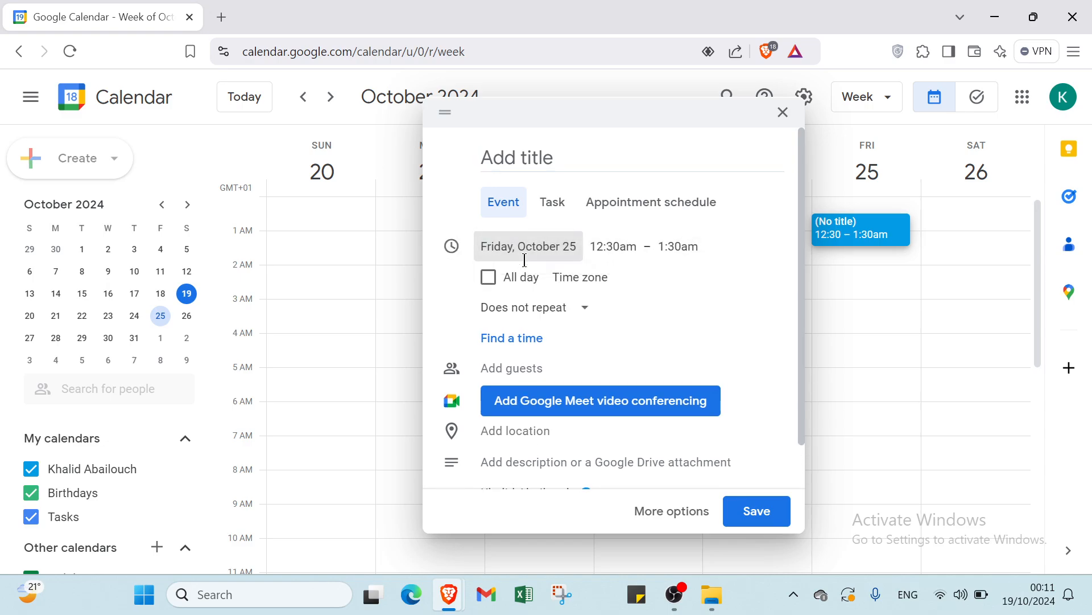
{"action": "left_click", "coordinate": [569, 293]}
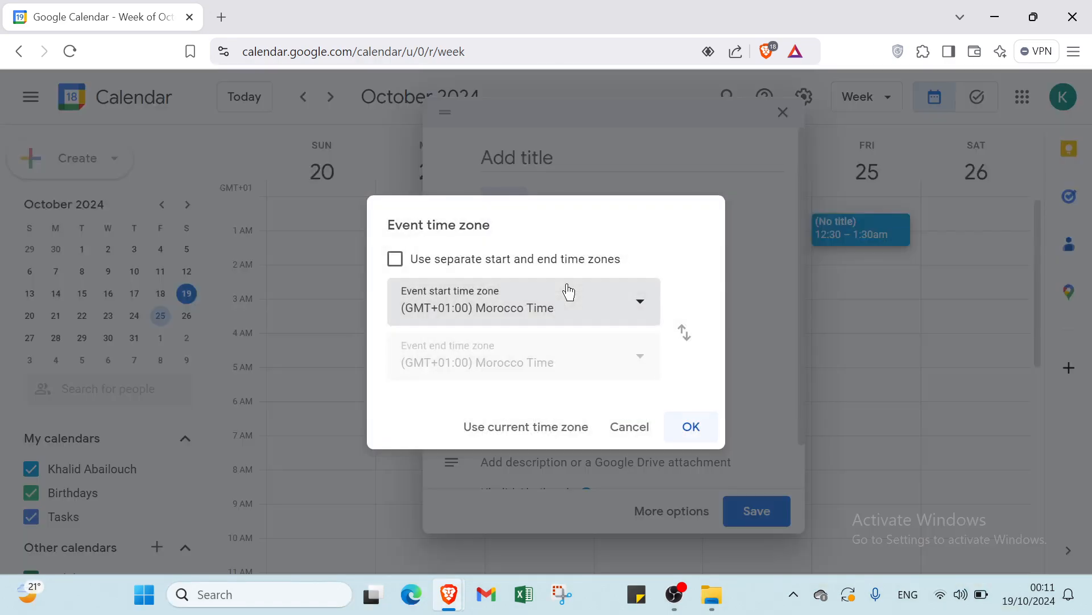
{"action": "left_click", "coordinate": [733, 240]}
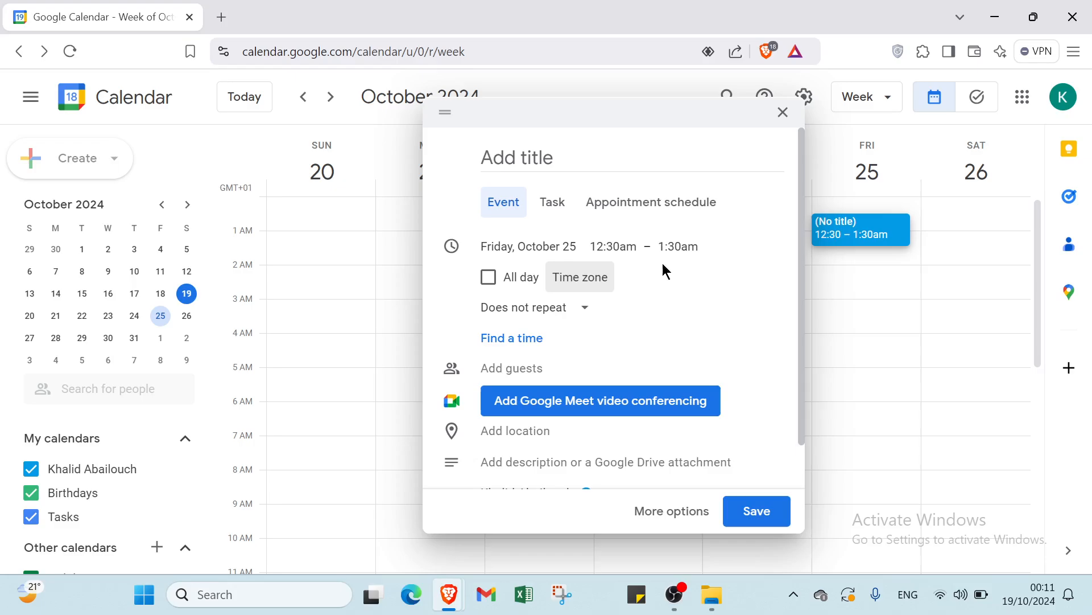
{"action": "left_click", "coordinate": [626, 252]}
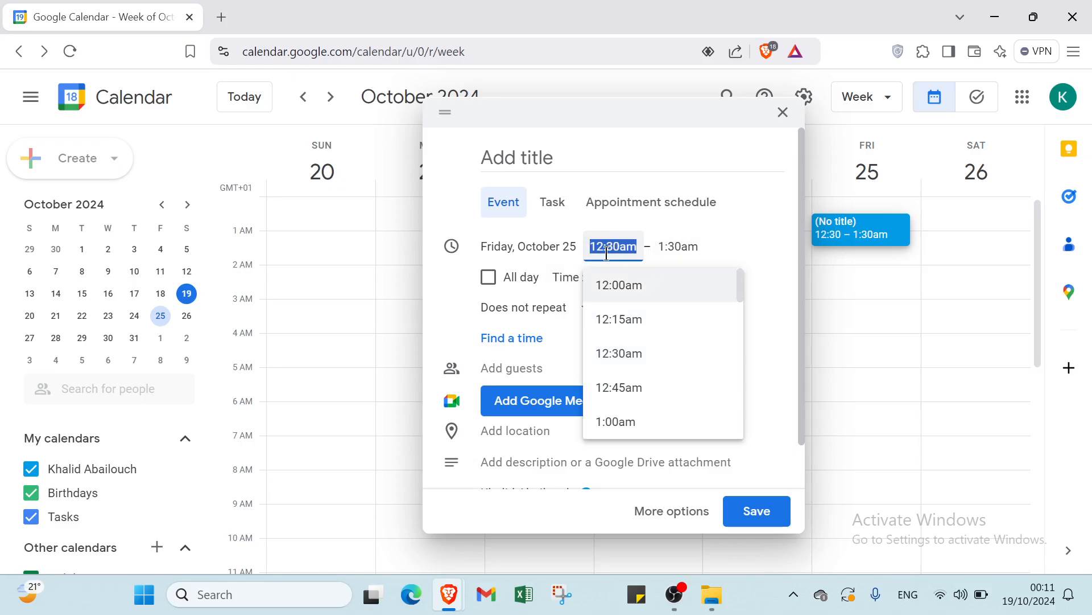
{"action": "left_click", "coordinate": [615, 285]}
{"action": "left_click", "coordinate": [681, 247]}
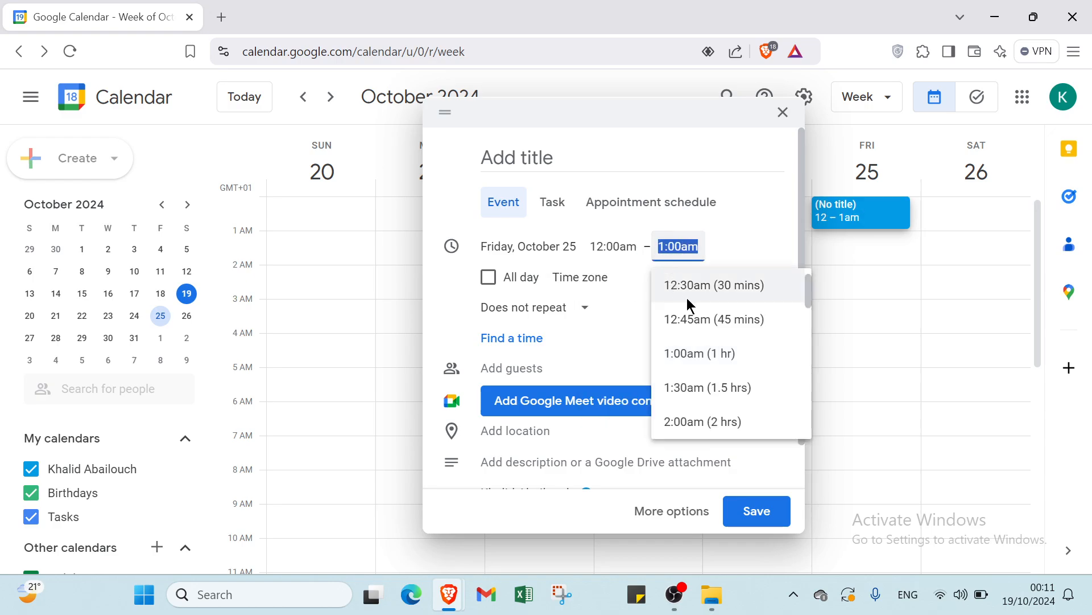
{"action": "left_click", "coordinate": [673, 421]}
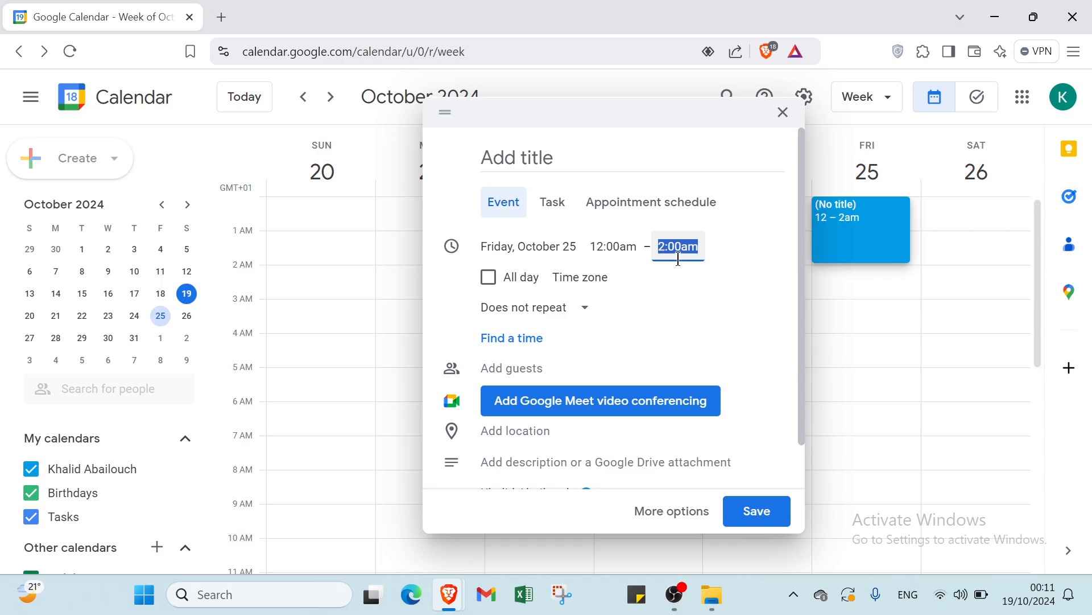
- Try the event's all-day option and the use of separate start and end time zones
{"action": "left_click", "coordinate": [490, 283]}
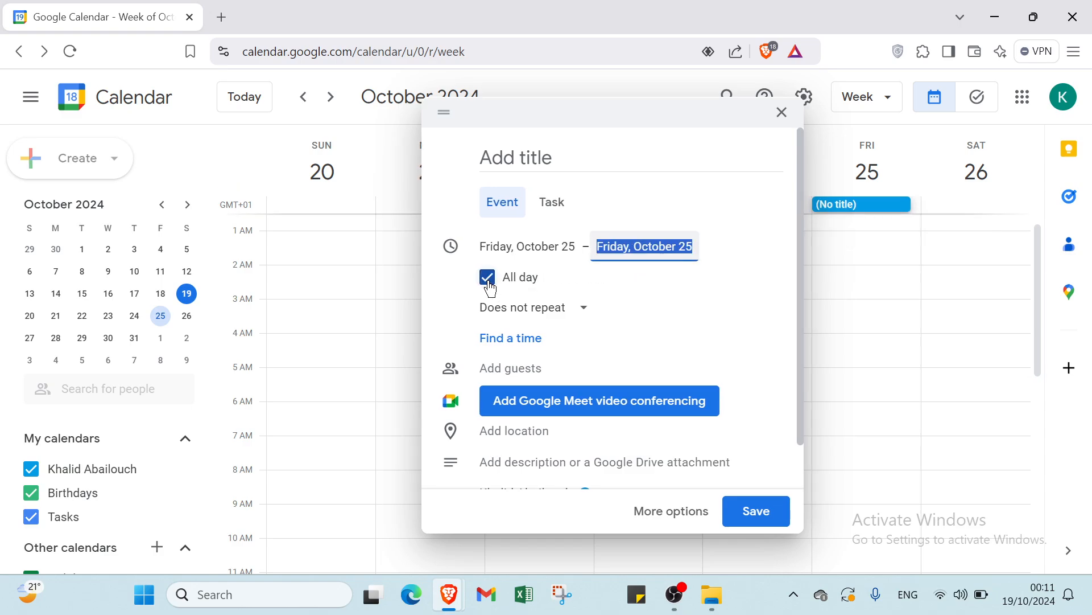
{"action": "left_click", "coordinate": [487, 280]}
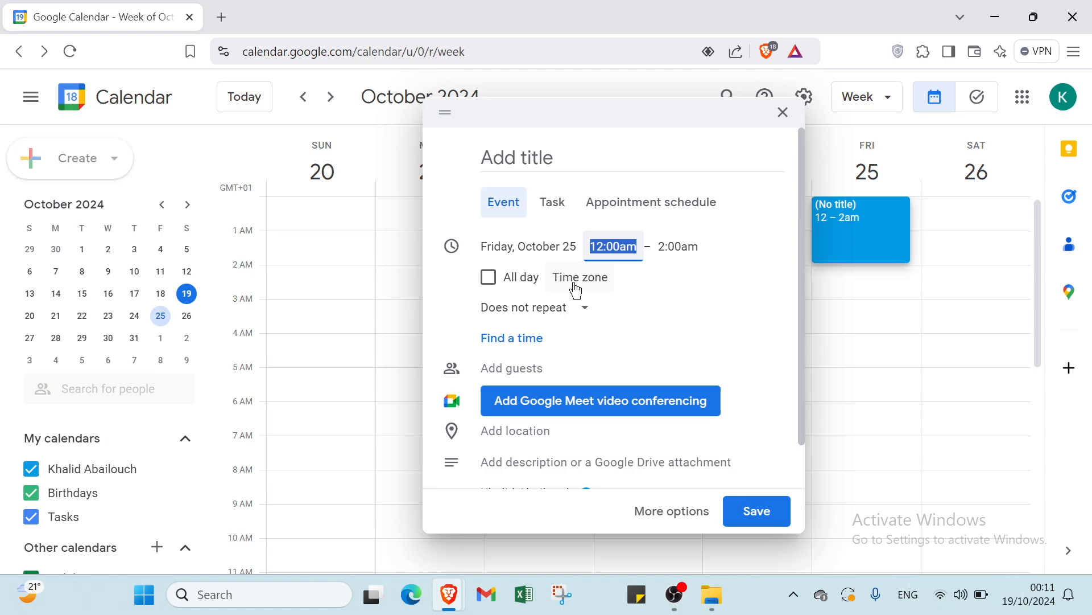
{"action": "left_click", "coordinate": [582, 282]}
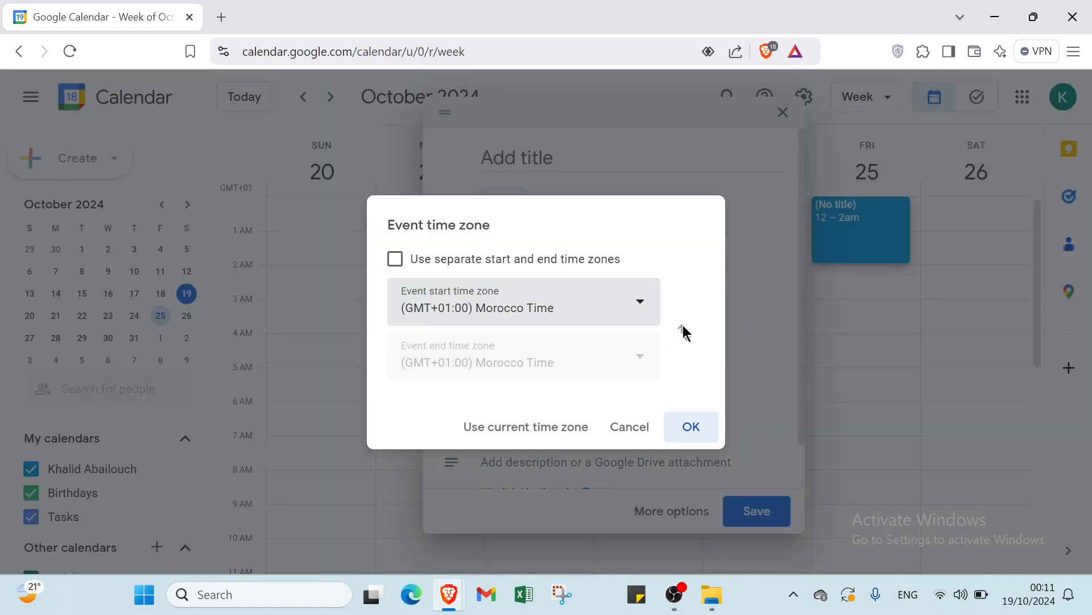
{"action": "left_click", "coordinate": [394, 259]}
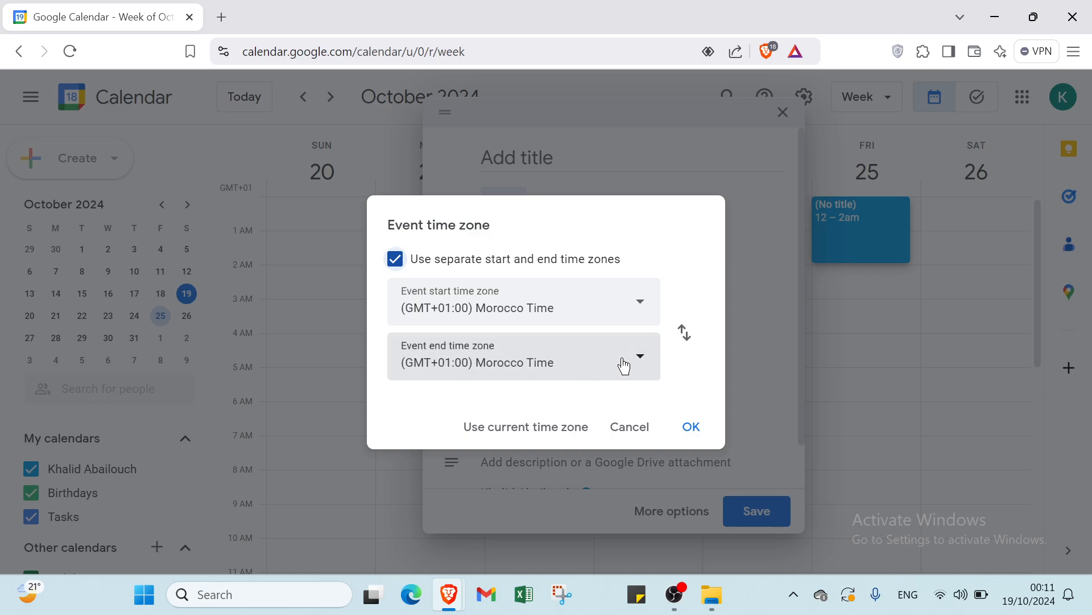
{"action": "left_click", "coordinate": [639, 432]}
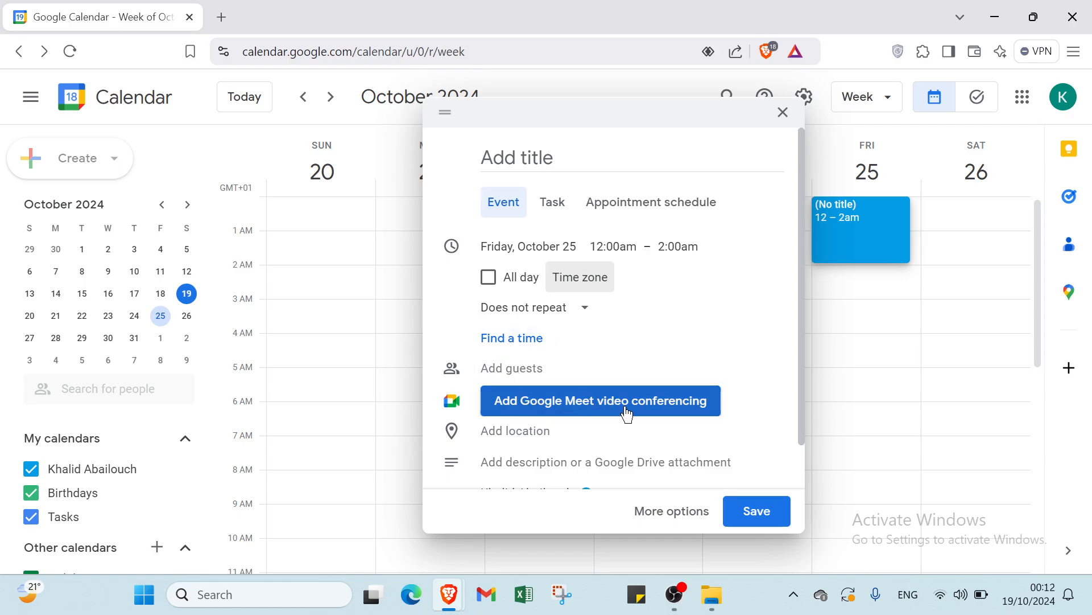
{"action": "scroll", "coordinate": [598, 415], "scroll_direction": "down", "scroll_amount": 1}
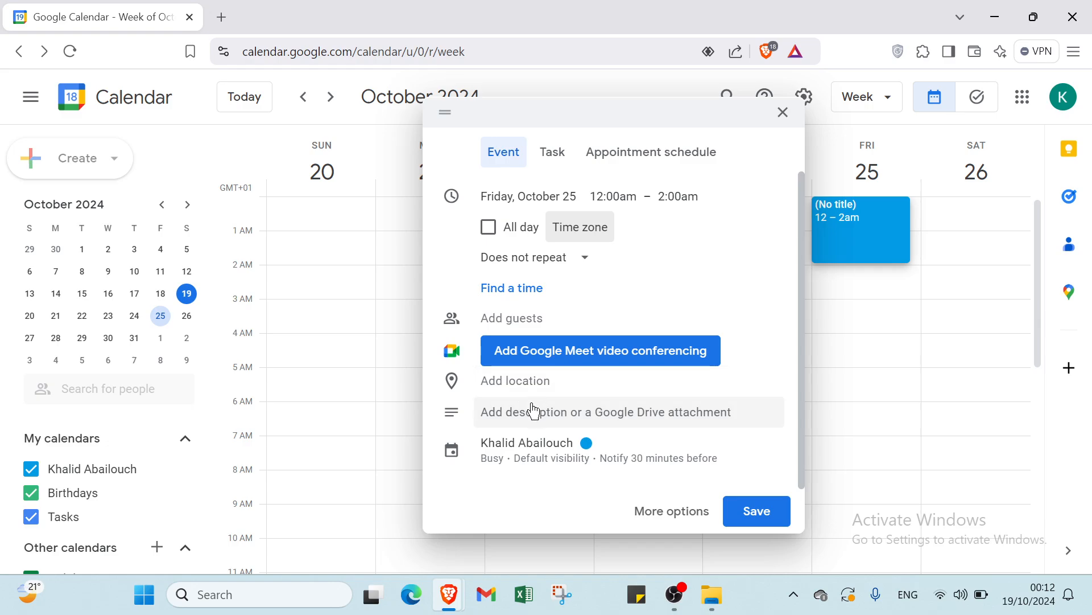
- Open the event's description editor and view the Google Drive attachment picker without attaching a file
{"action": "left_click", "coordinate": [536, 415]}
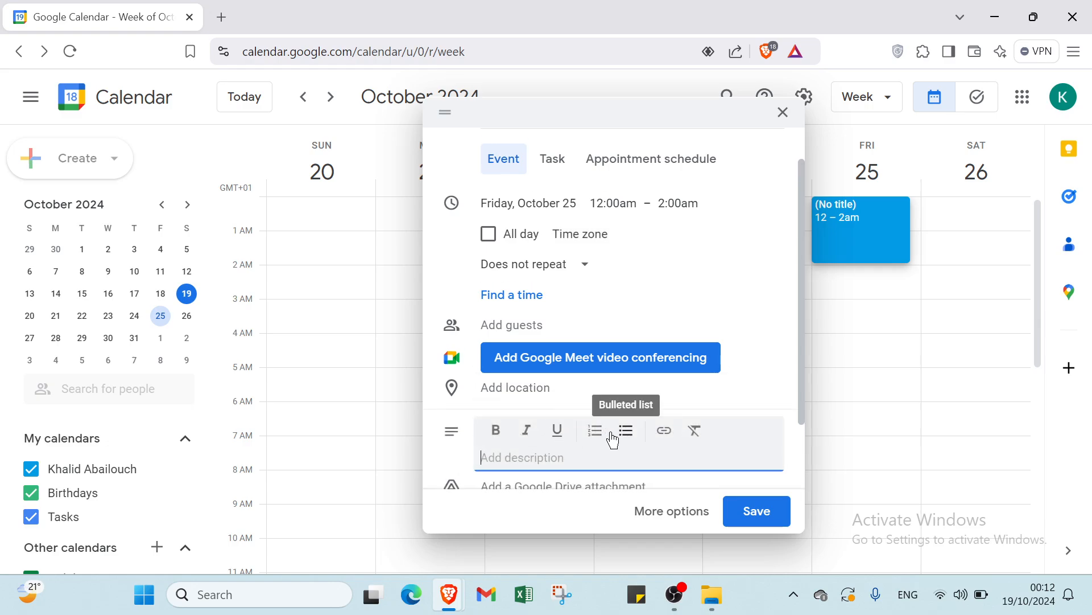
{"action": "scroll", "coordinate": [609, 432], "scroll_direction": "down", "scroll_amount": 2}
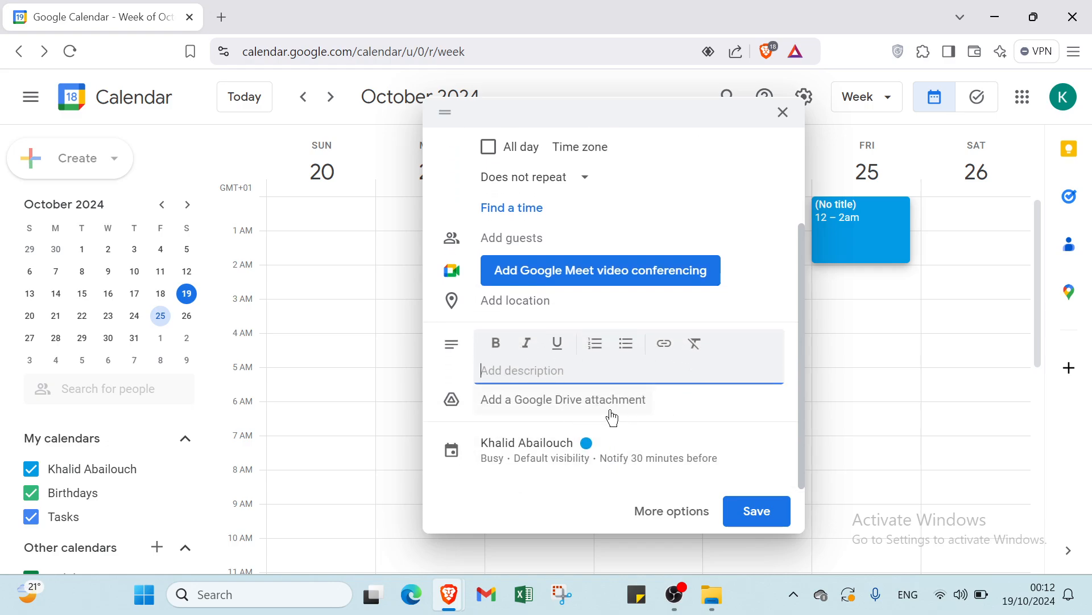
{"action": "left_click", "coordinate": [551, 399]}
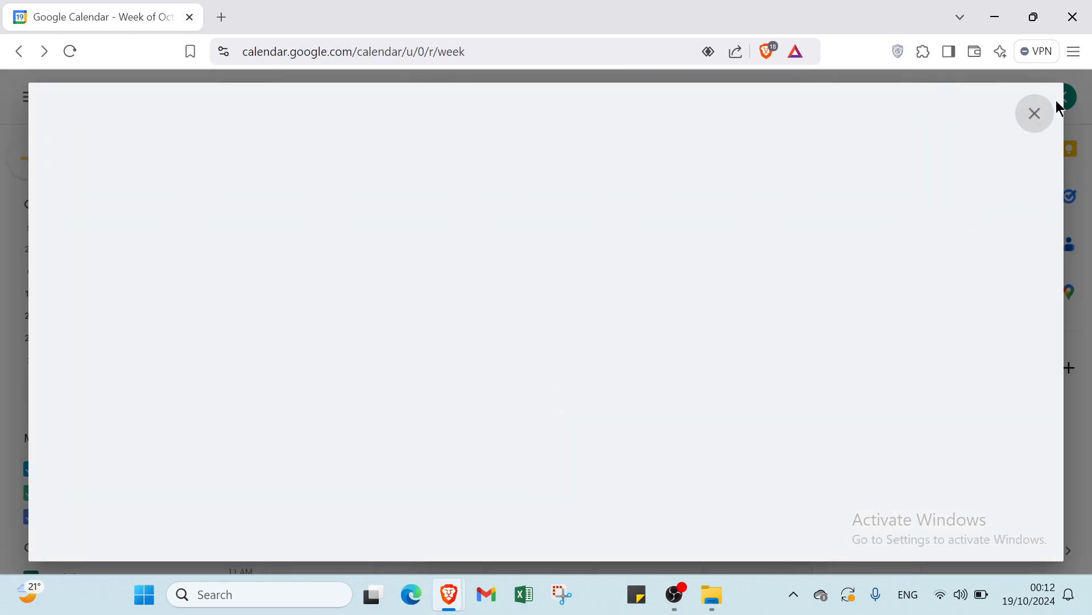
{"action": "left_click", "coordinate": [1059, 104]}
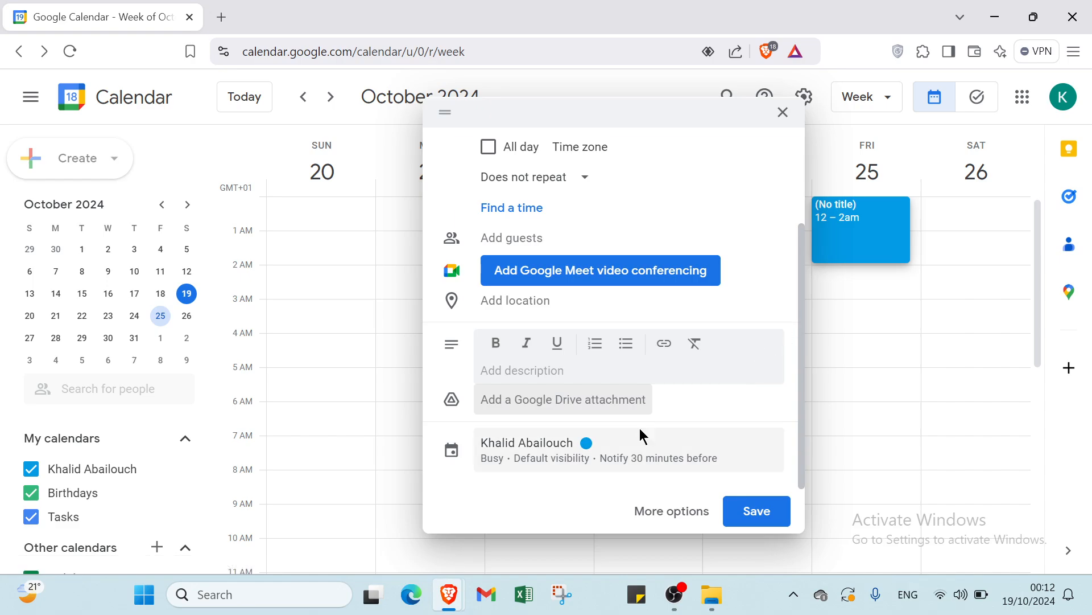
- Set the event's availability to Free, its visibility to Public and its notification to 15 minutes before
{"action": "left_click", "coordinate": [579, 458]}
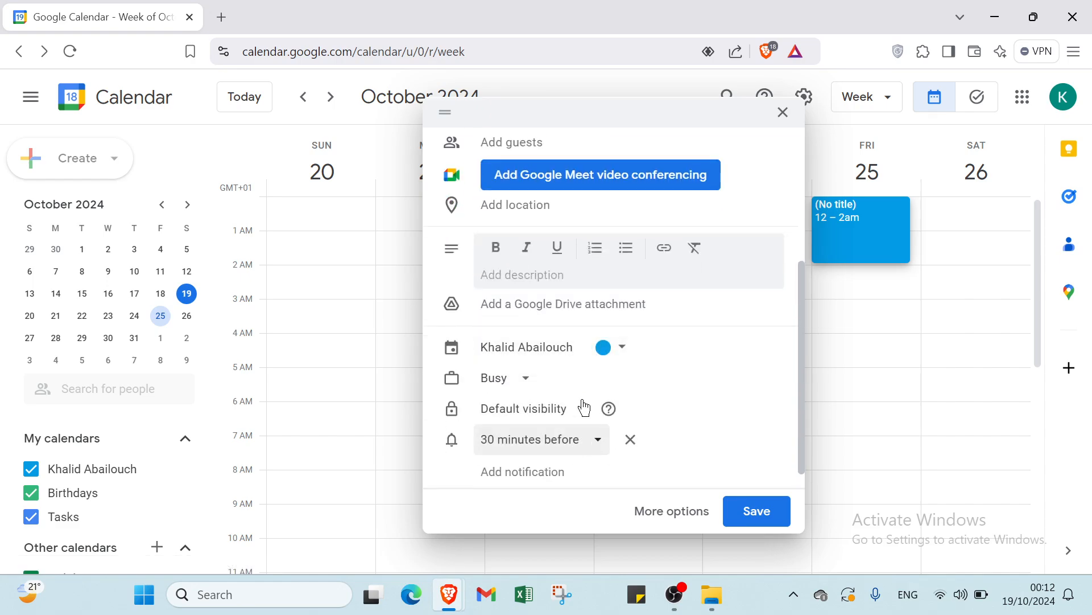
{"action": "left_click", "coordinate": [524, 381]}
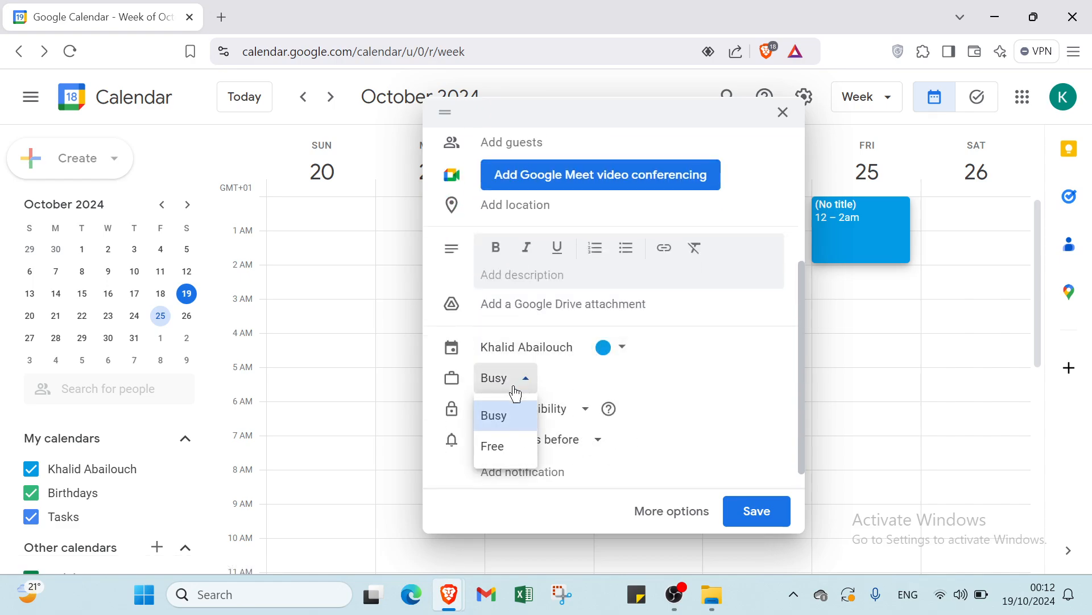
{"action": "left_click", "coordinate": [493, 445]}
{"action": "left_click", "coordinate": [539, 405]}
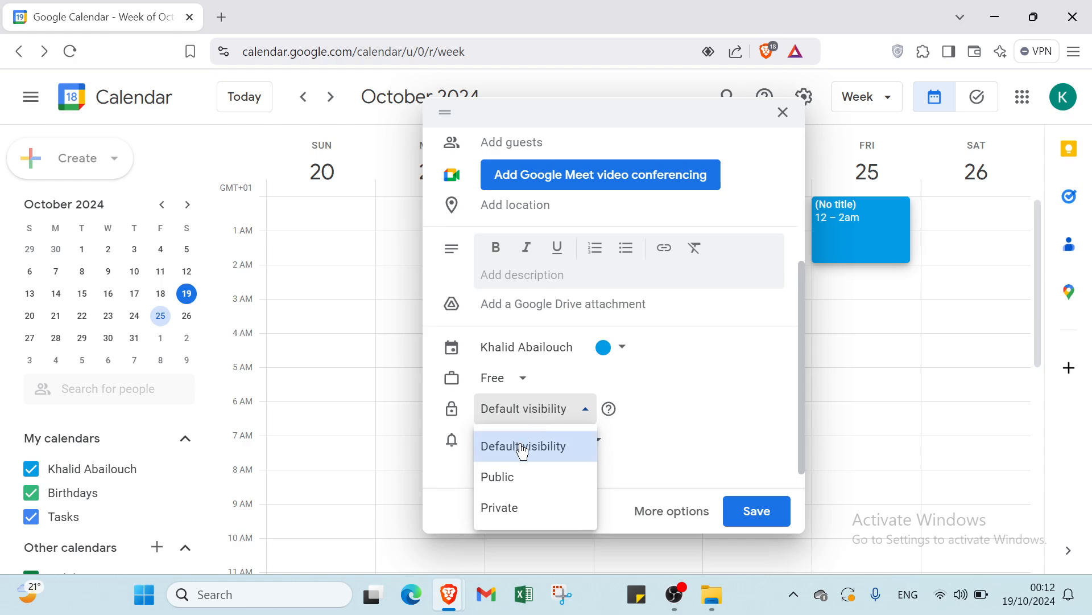
{"action": "left_click", "coordinate": [520, 480]}
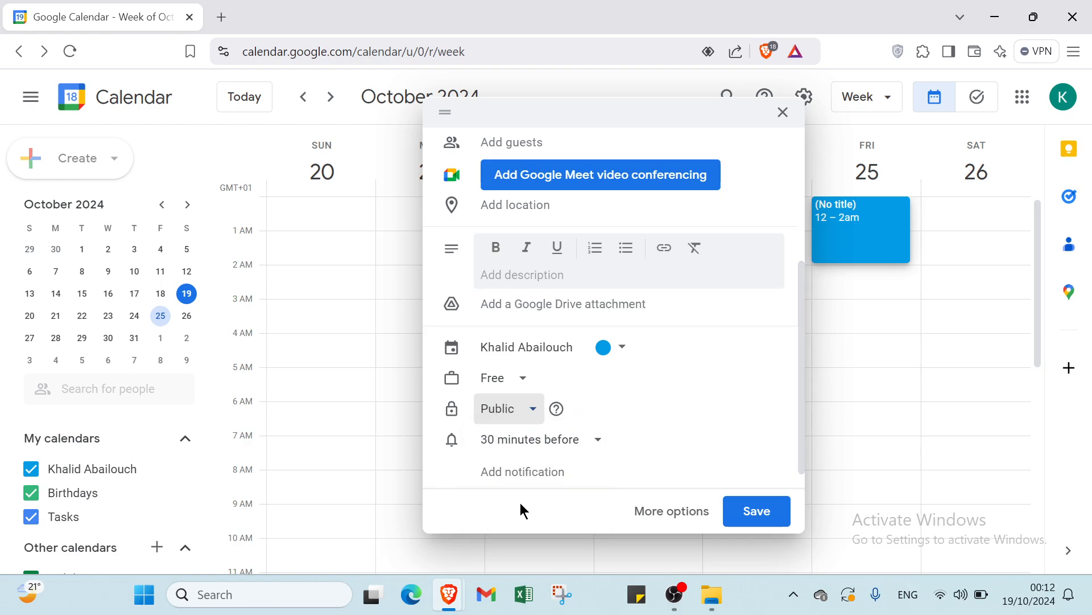
{"action": "left_click", "coordinate": [569, 443]}
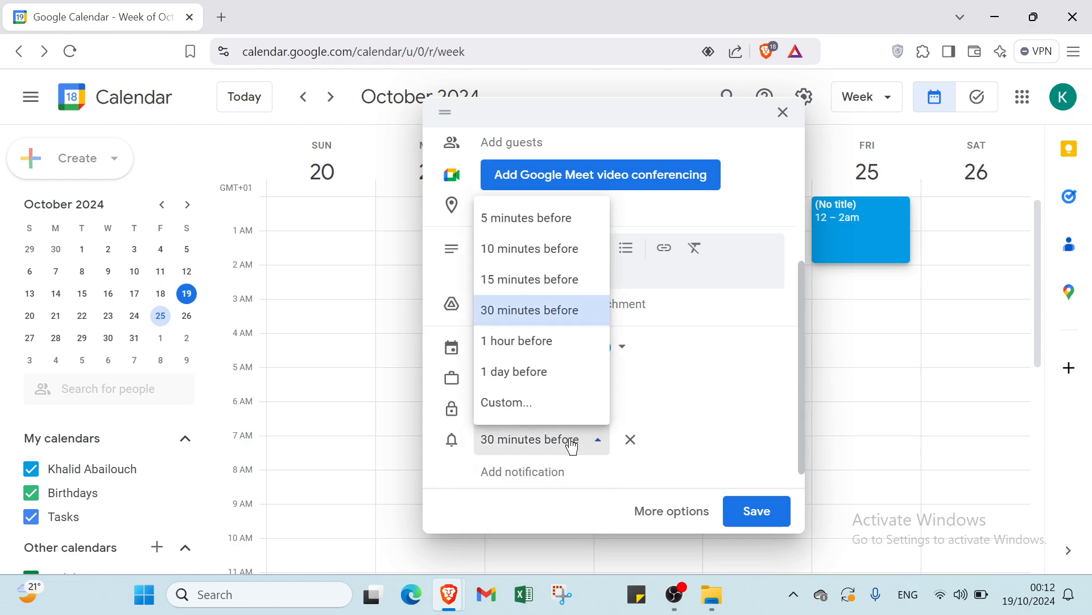
{"action": "left_click", "coordinate": [568, 280]}
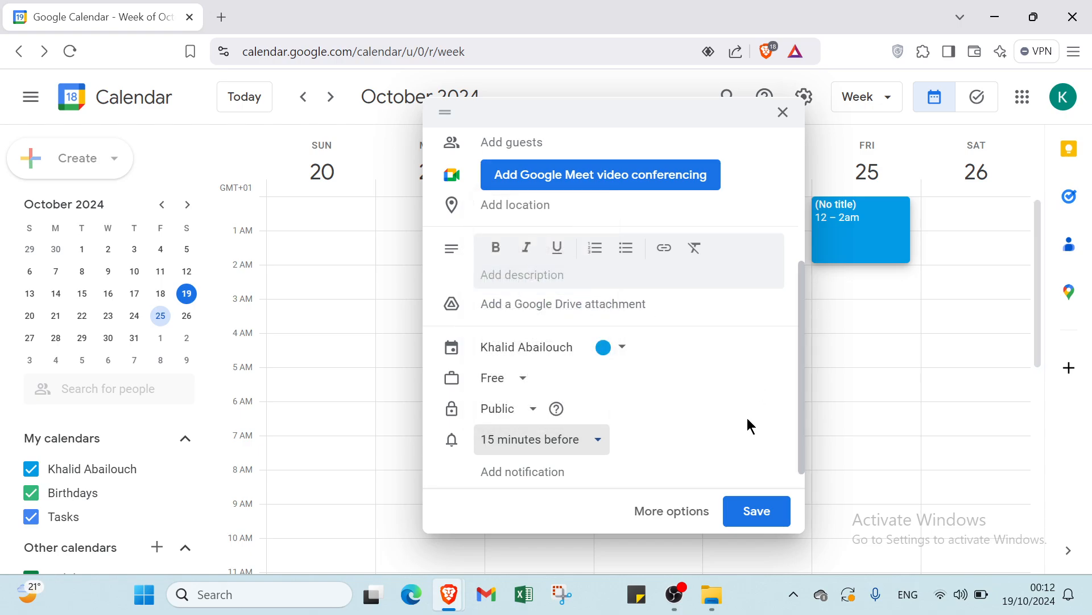
- Close the new event and discard its unsaved changes
{"action": "left_click", "coordinate": [783, 112]}
{"action": "left_click", "coordinate": [618, 358]}
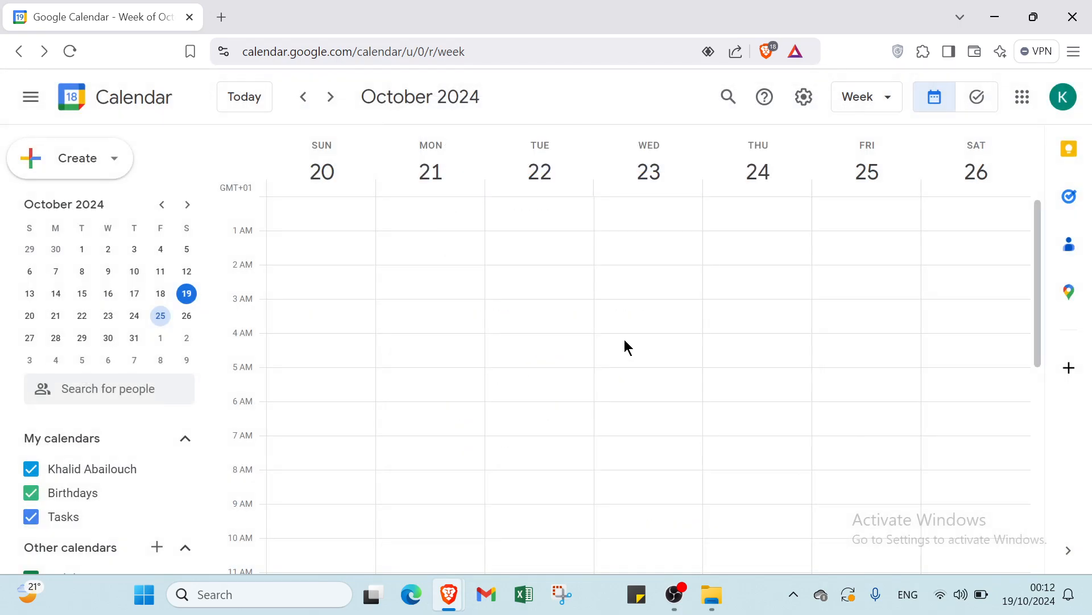
{"action": "scroll", "coordinate": [113, 234], "scroll_direction": "down", "scroll_amount": 1}
{"action": "scroll", "coordinate": [112, 233], "scroll_direction": "up", "scroll_amount": 1}
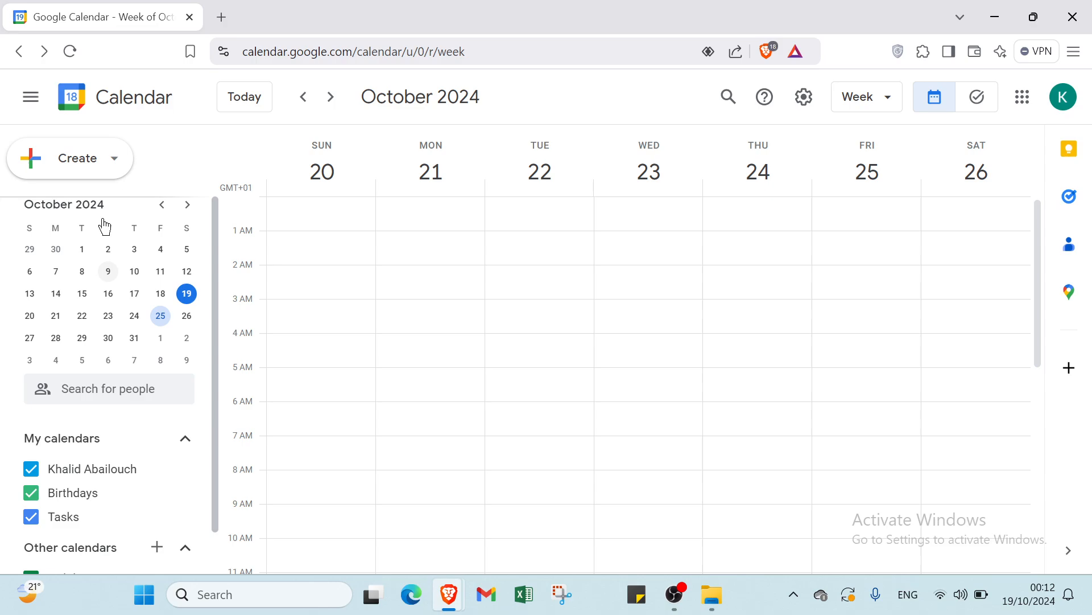
- Start a new task on October 25 and try its all-day option
{"action": "left_click", "coordinate": [107, 162]}
{"action": "left_click", "coordinate": [103, 232]}
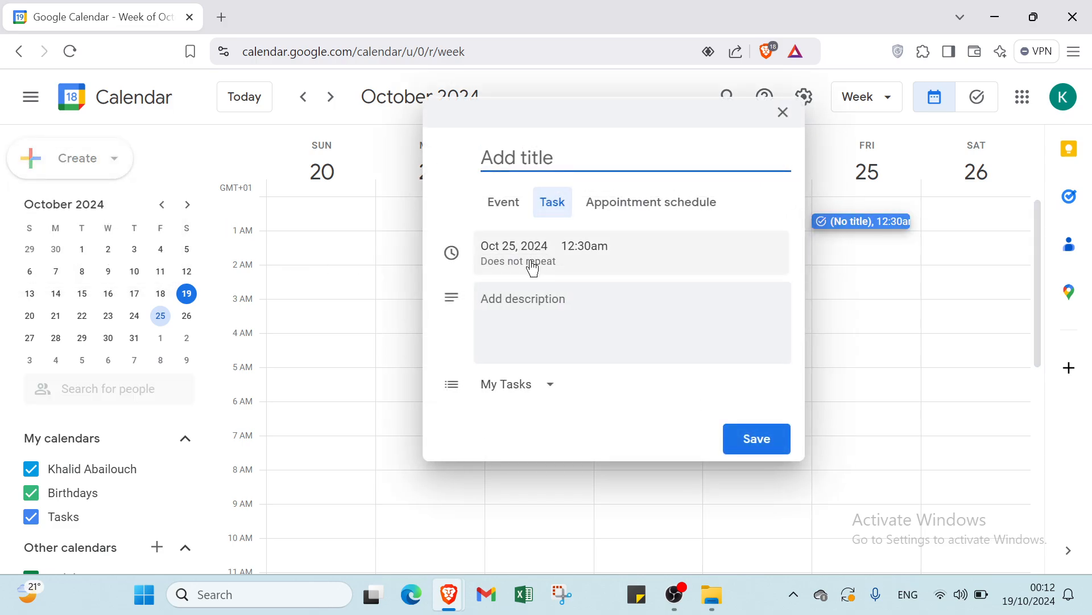
{"action": "left_click", "coordinate": [533, 268]}
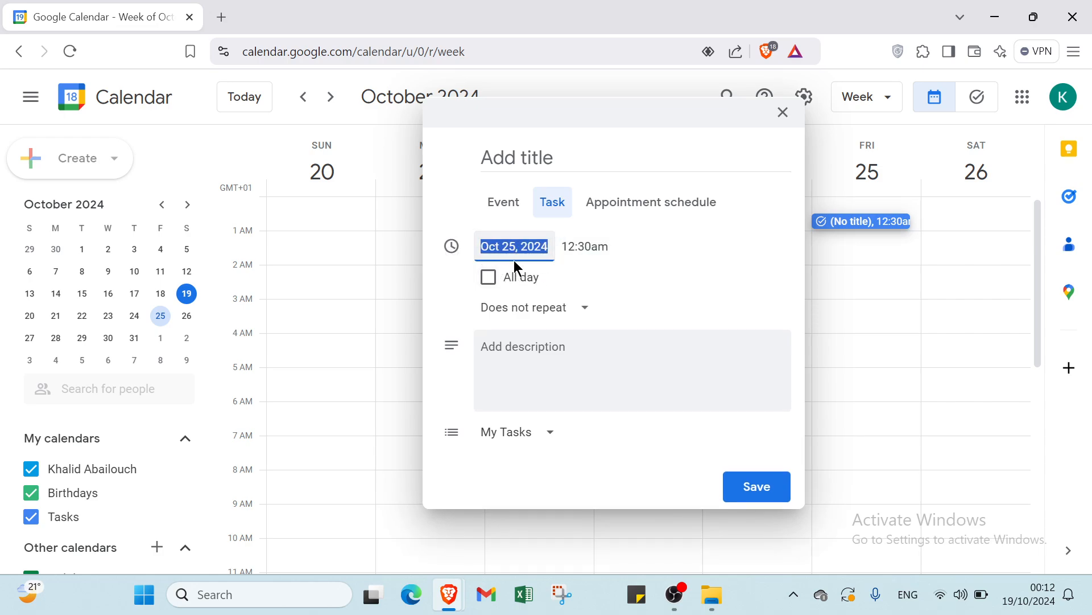
{"action": "left_click", "coordinate": [487, 277]}
{"action": "left_click", "coordinate": [488, 277]}
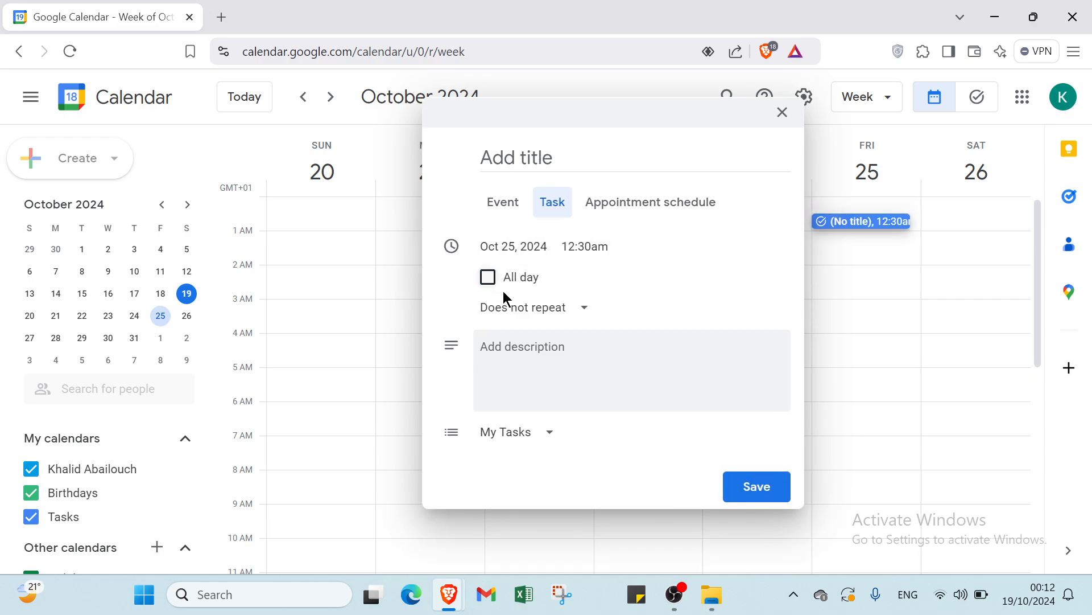
- Examine the task's repeat and task list choices and close the task without saving it
{"action": "left_click", "coordinate": [516, 310]}
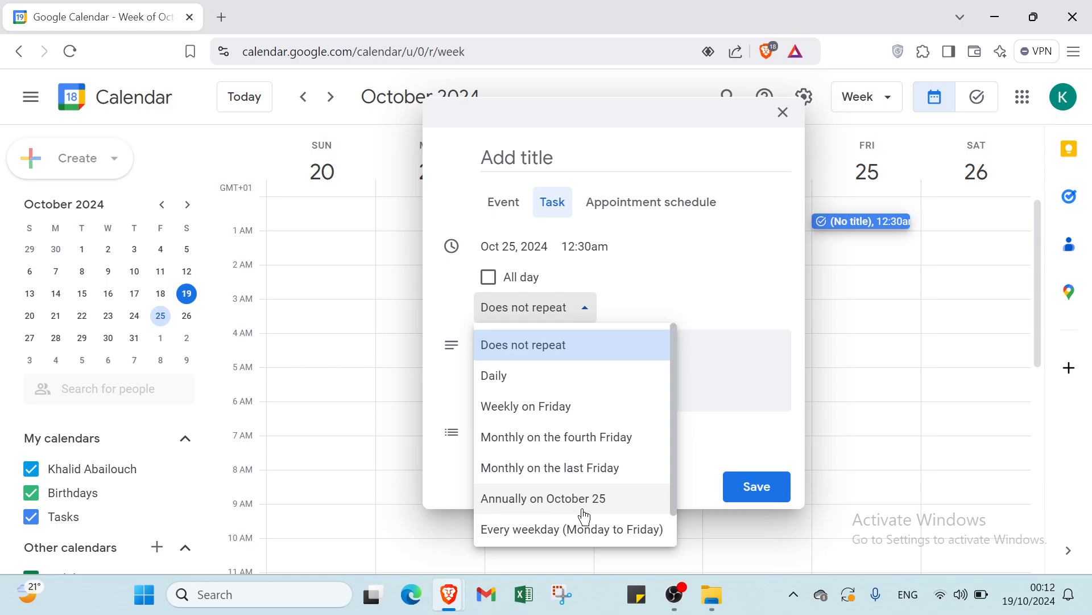
{"action": "scroll", "coordinate": [539, 527], "scroll_direction": "down", "scroll_amount": 1}
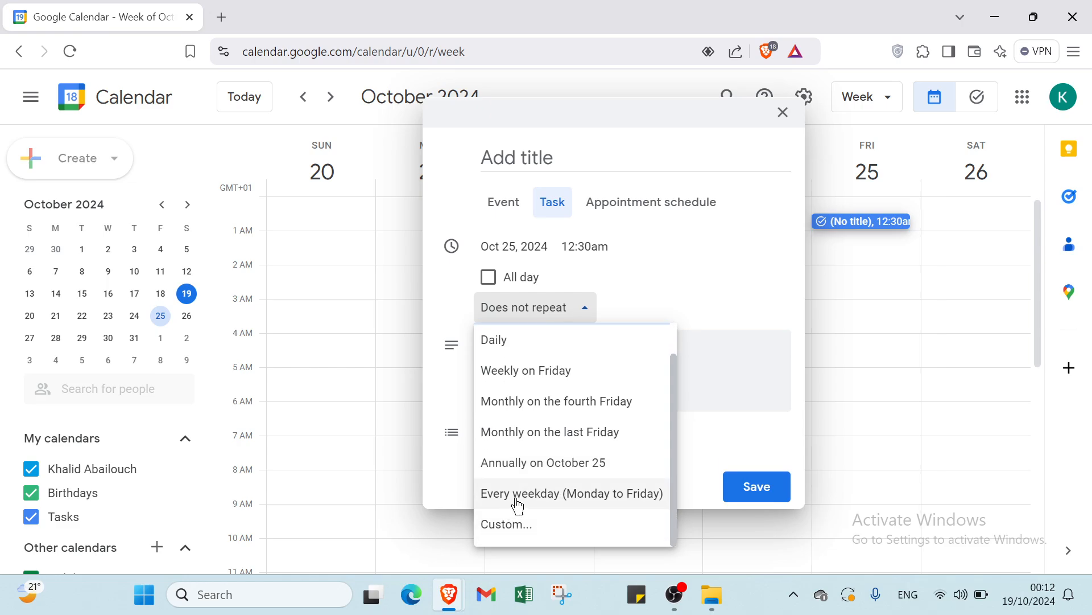
{"action": "left_click", "coordinate": [718, 305]}
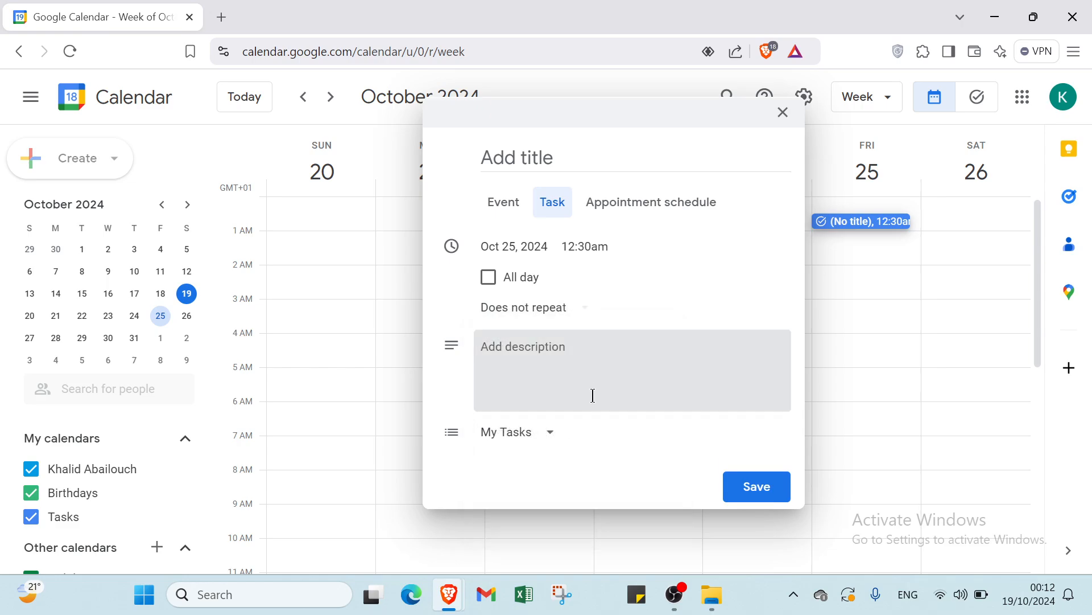
{"action": "left_click", "coordinate": [534, 444]}
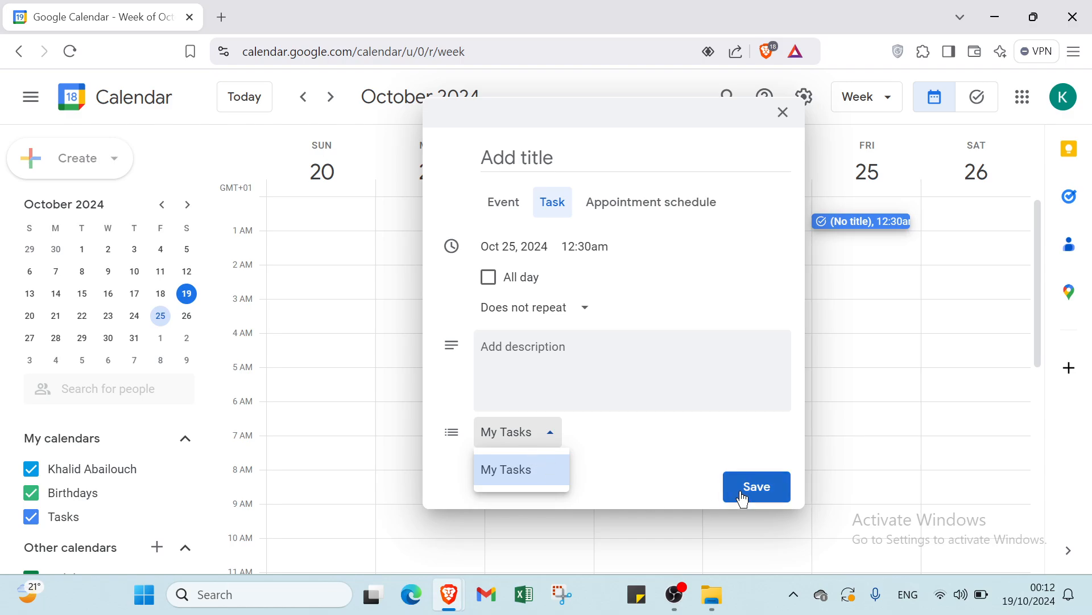
{"action": "left_click", "coordinate": [783, 113]}
- Start a new appointment schedule and review its appointment duration and availability repeat options
{"action": "left_click", "coordinate": [106, 161]}
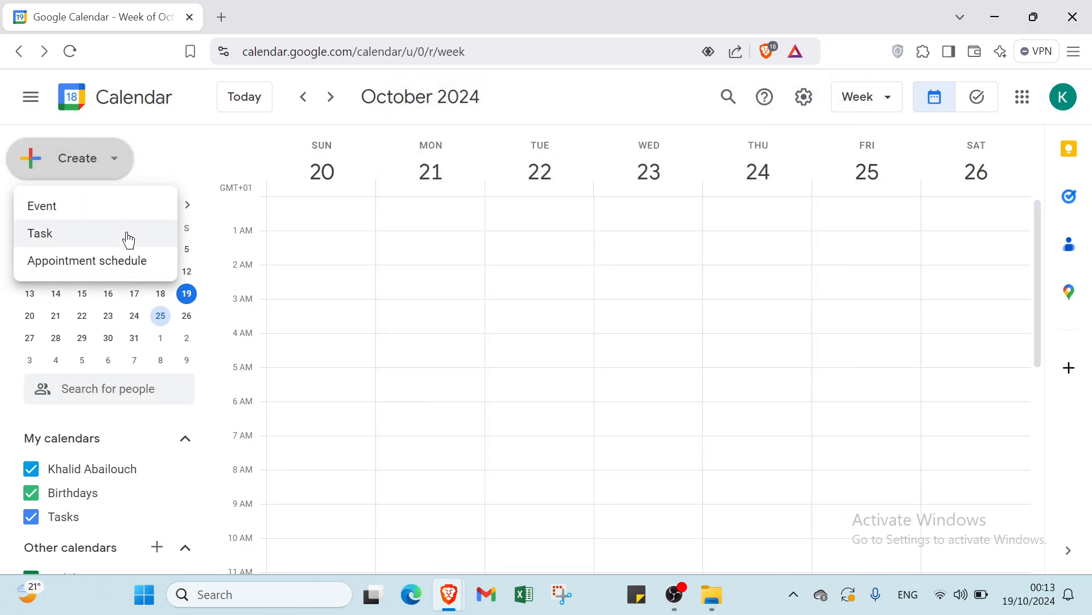
{"action": "left_click", "coordinate": [127, 257]}
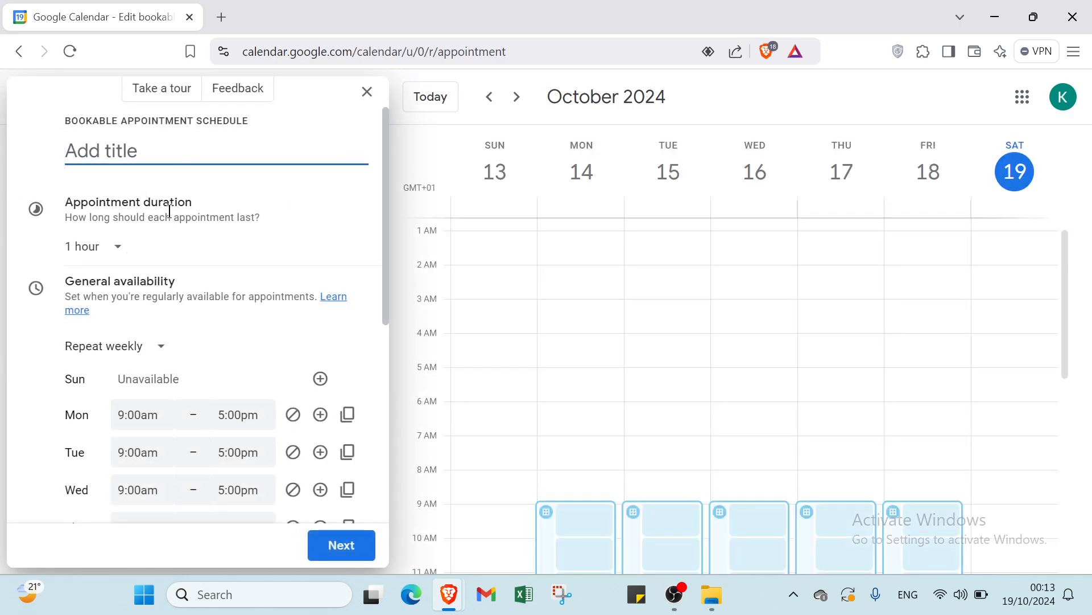
{"action": "left_click", "coordinate": [117, 246]}
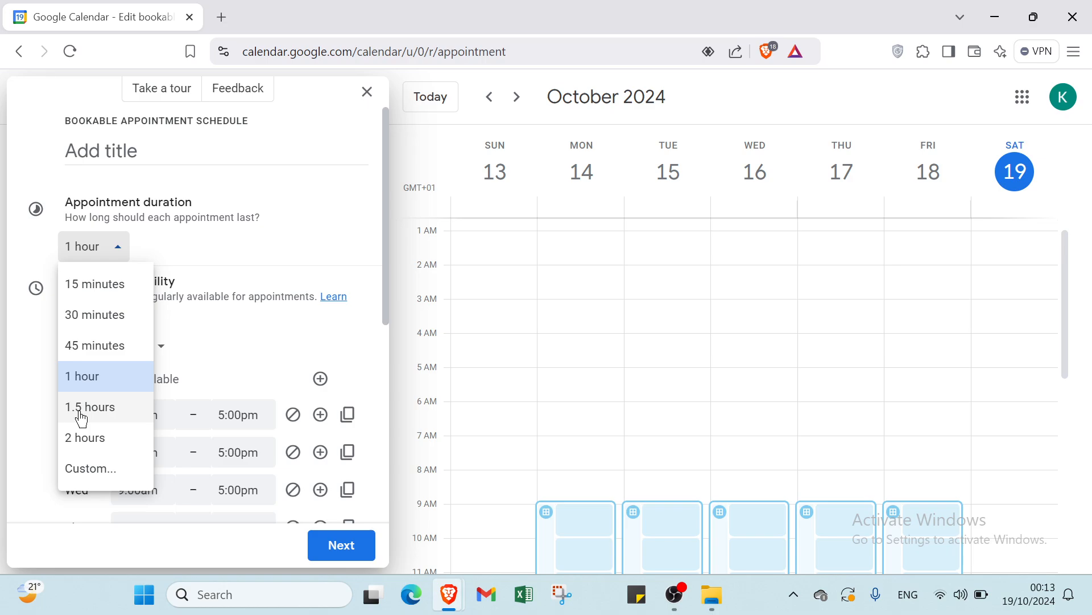
{"action": "left_click", "coordinate": [203, 282]}
{"action": "left_click", "coordinate": [109, 356]}
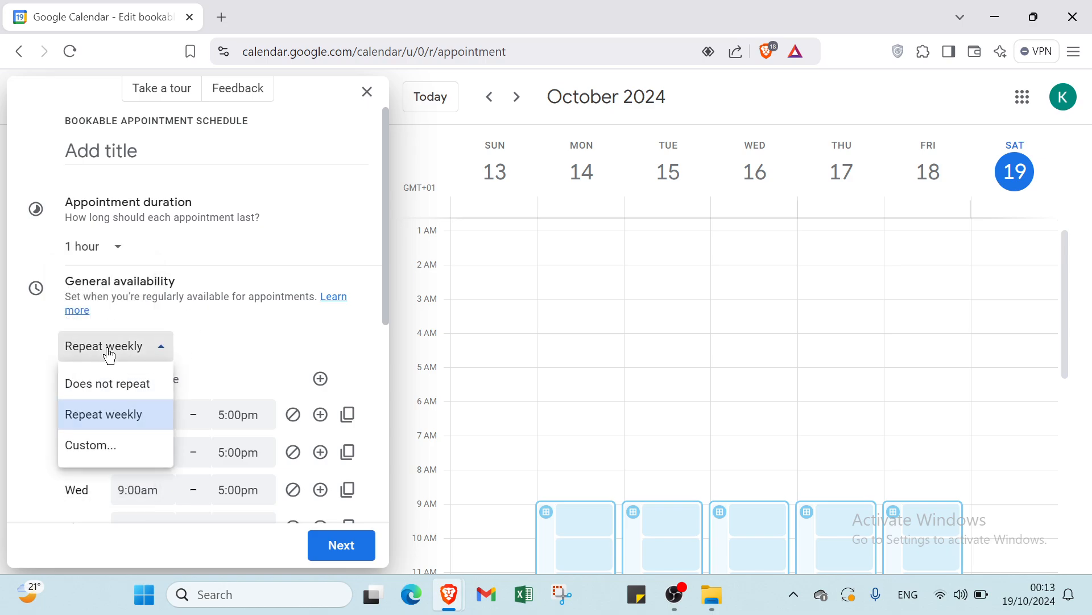
{"action": "left_click", "coordinate": [190, 360]}
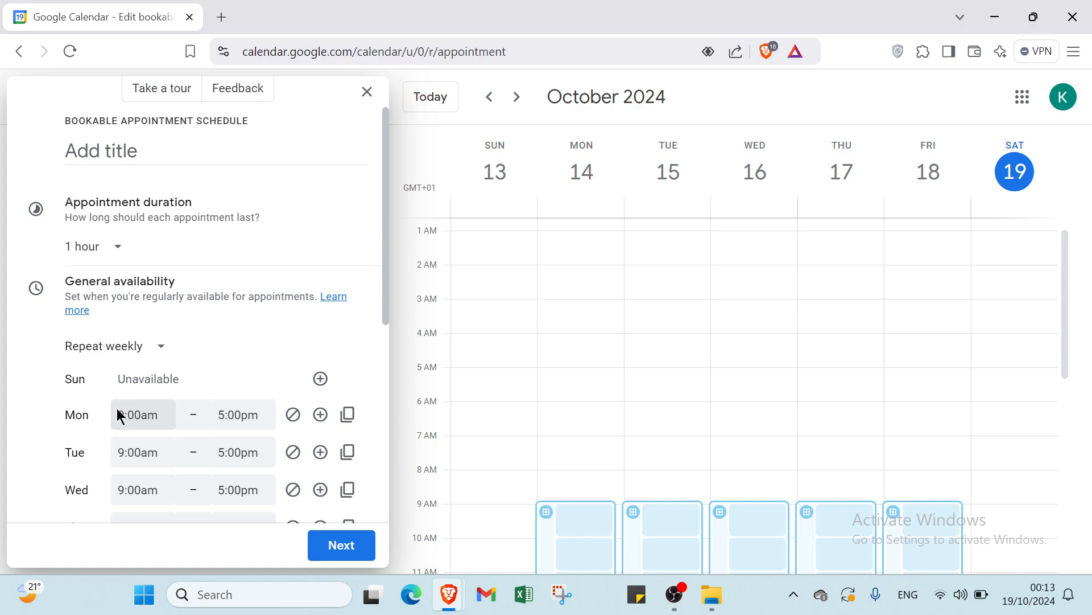
- Try making Monday unavailable for appointments and adding 9:00am to 5:00pm periods to Sunday and Monday
{"action": "scroll", "coordinate": [105, 393], "scroll_direction": "down", "scroll_amount": 2}
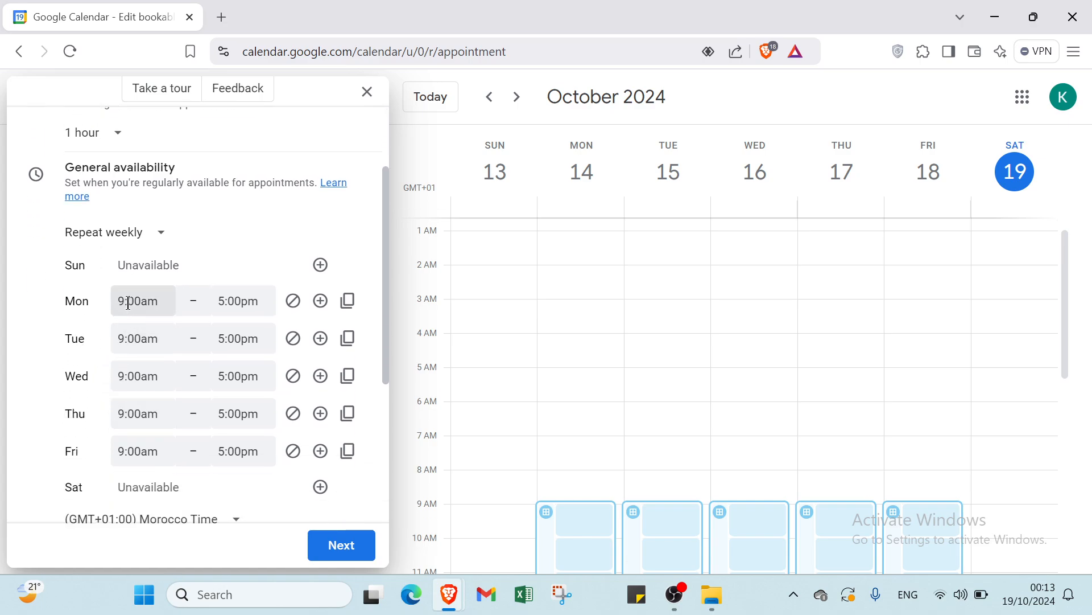
{"action": "left_click", "coordinate": [294, 301]}
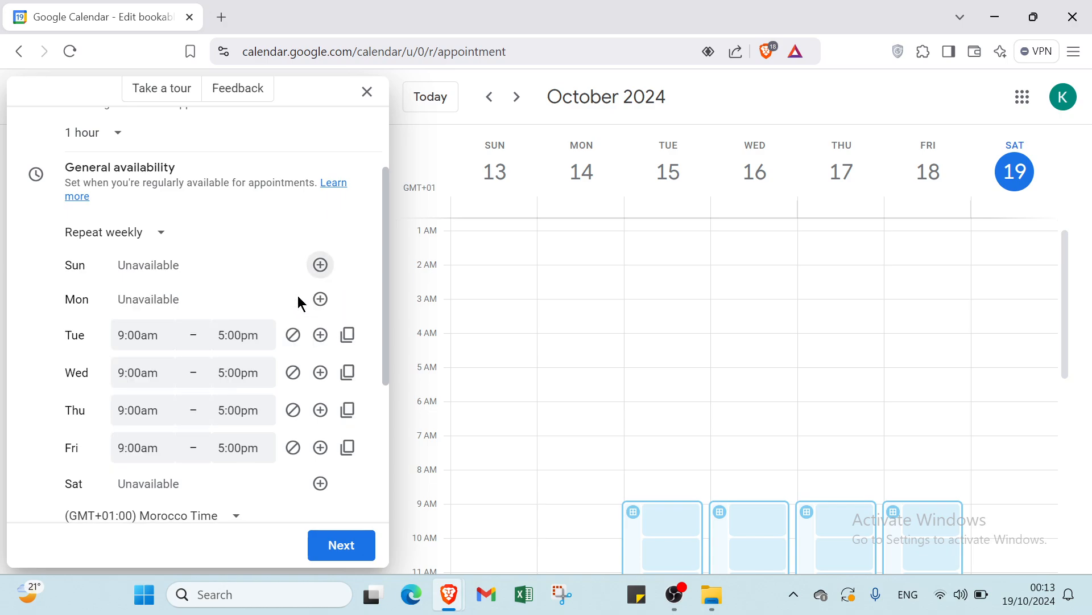
{"action": "left_click", "coordinate": [320, 265]}
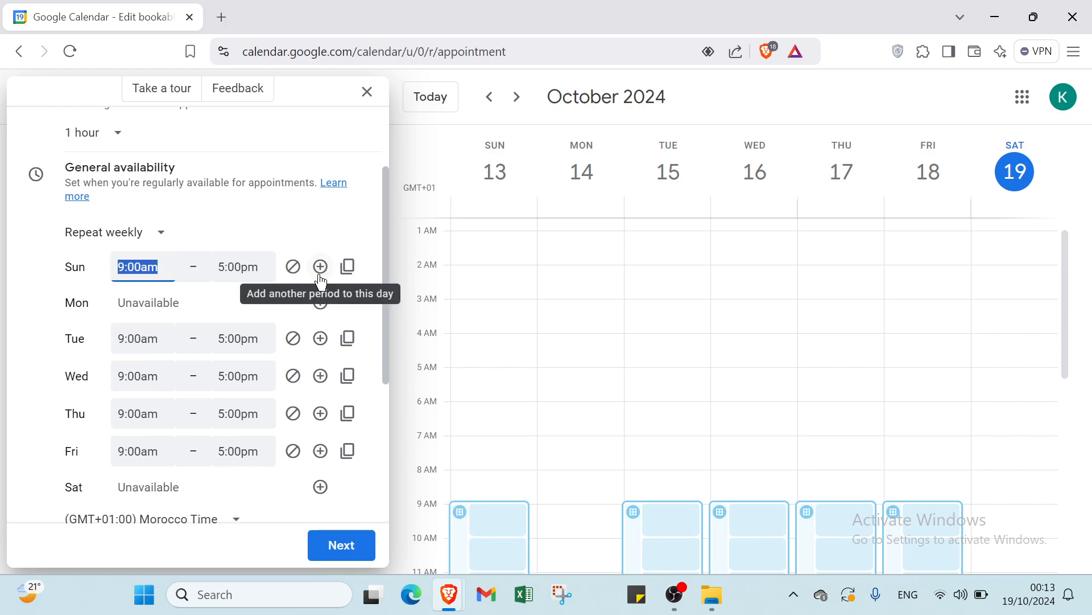
{"action": "left_click", "coordinate": [319, 304]}
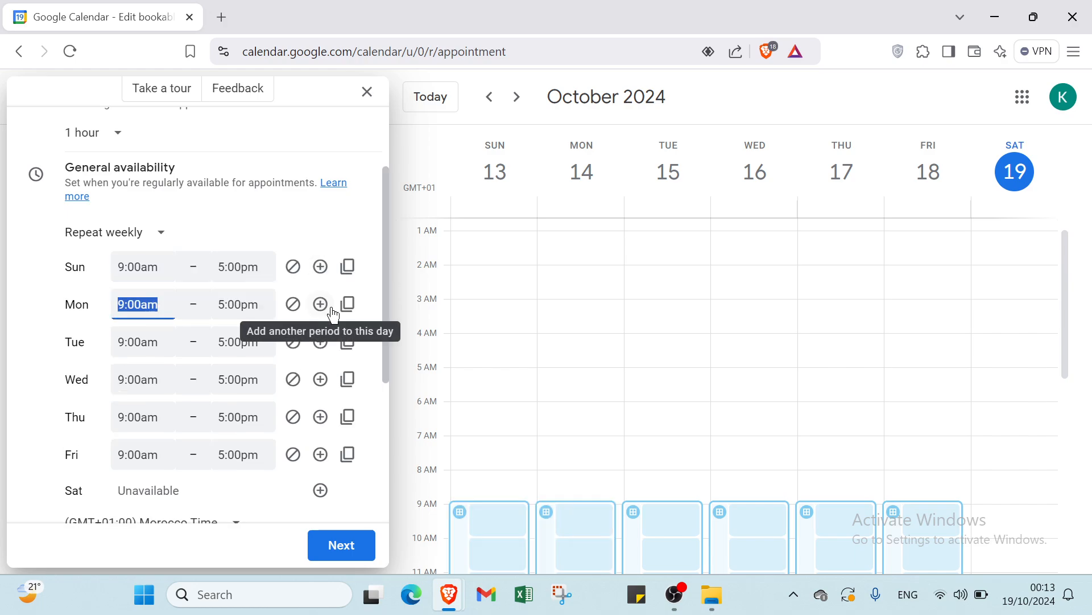
- Mark Tuesday, Monday and Sunday as unavailable in the schedule's weekly general availability
{"action": "left_click", "coordinate": [293, 342]}
{"action": "left_click", "coordinate": [293, 305]}
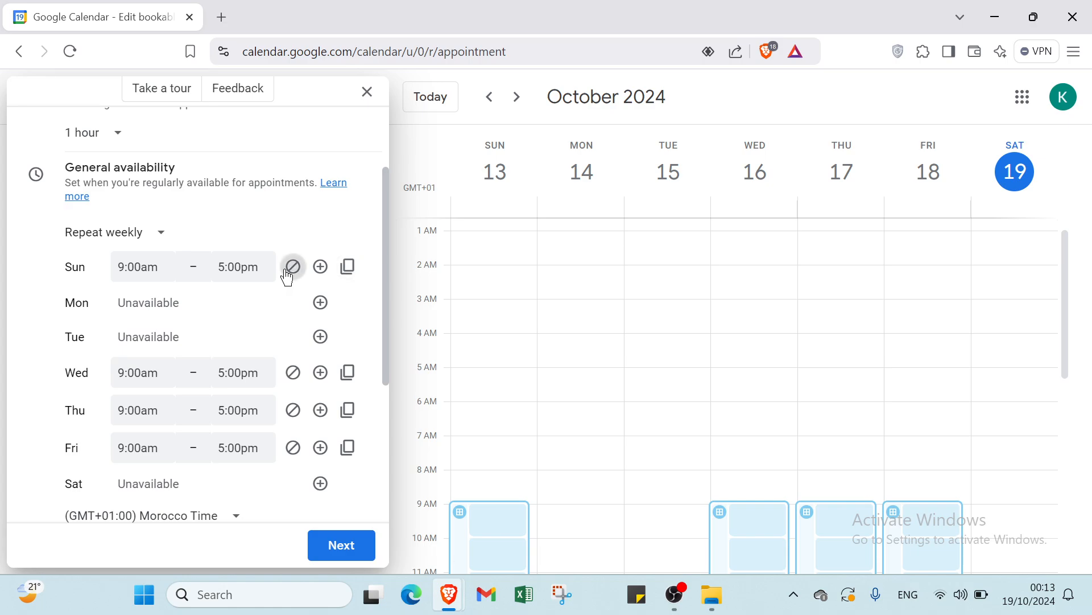
{"action": "left_click", "coordinate": [293, 266]}
- Review the schedule's time zone choices and expand the scheduling window settings to examine the booking limits
{"action": "scroll", "coordinate": [275, 377], "scroll_direction": "down", "scroll_amount": 2}
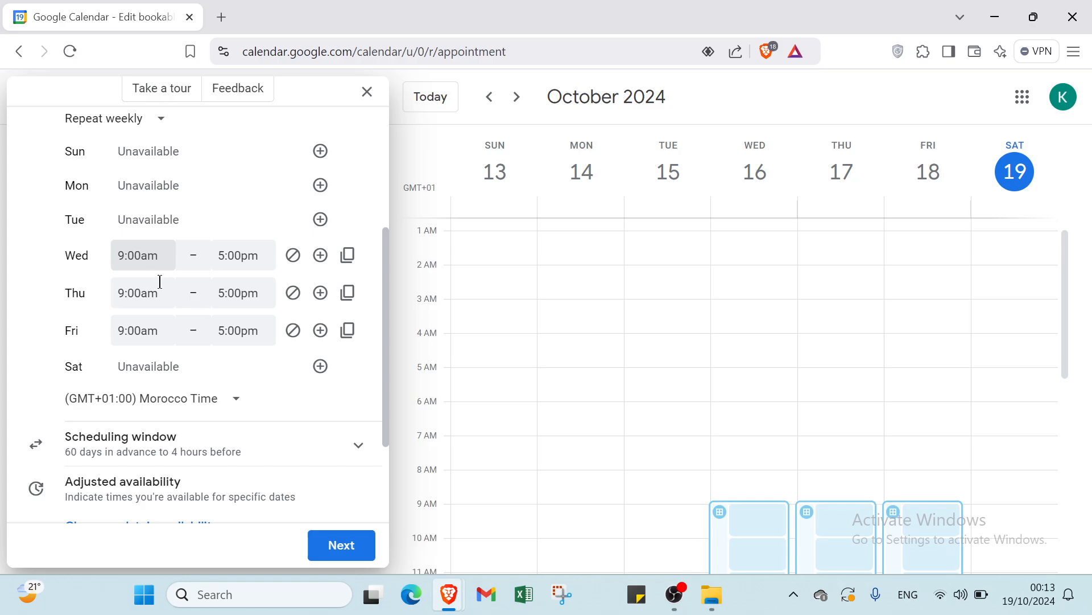
{"action": "scroll", "coordinate": [219, 335], "scroll_direction": "down", "scroll_amount": 3}
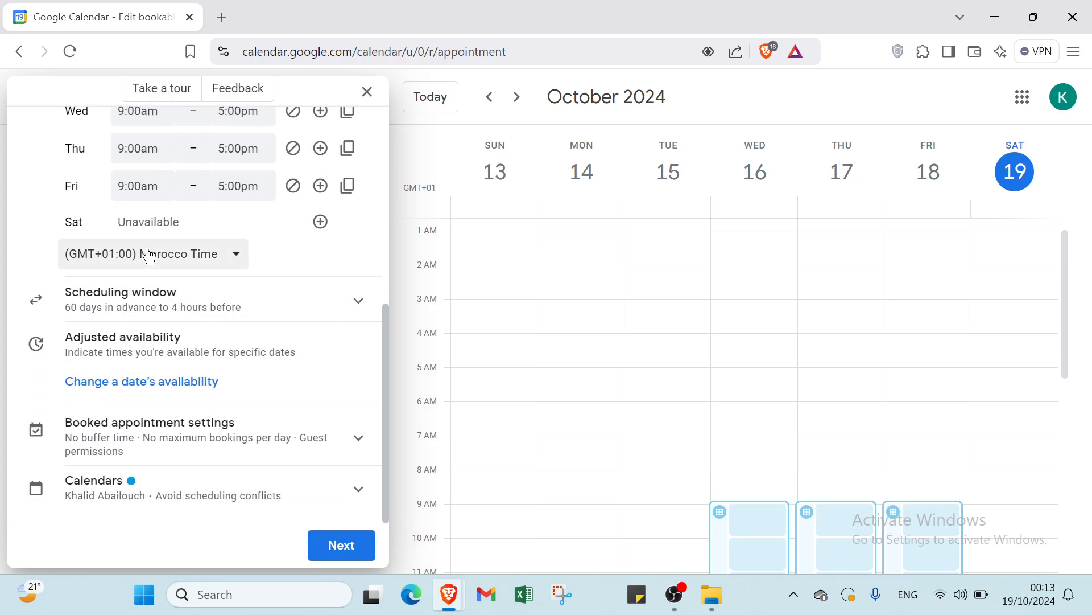
{"action": "left_click", "coordinate": [185, 257]}
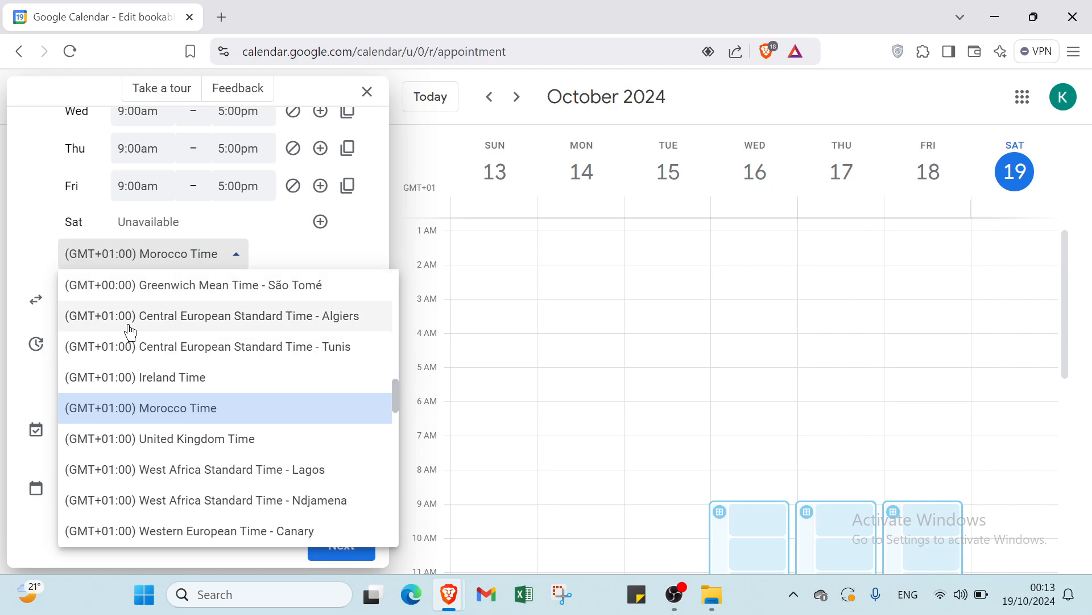
{"action": "left_click", "coordinate": [185, 256]}
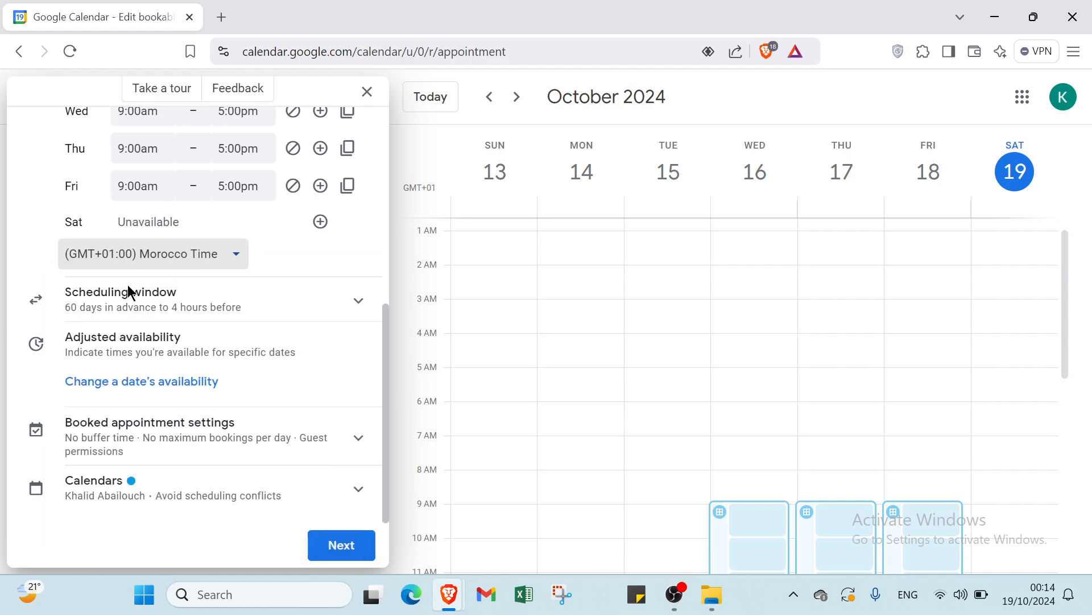
{"action": "left_click", "coordinate": [146, 306]}
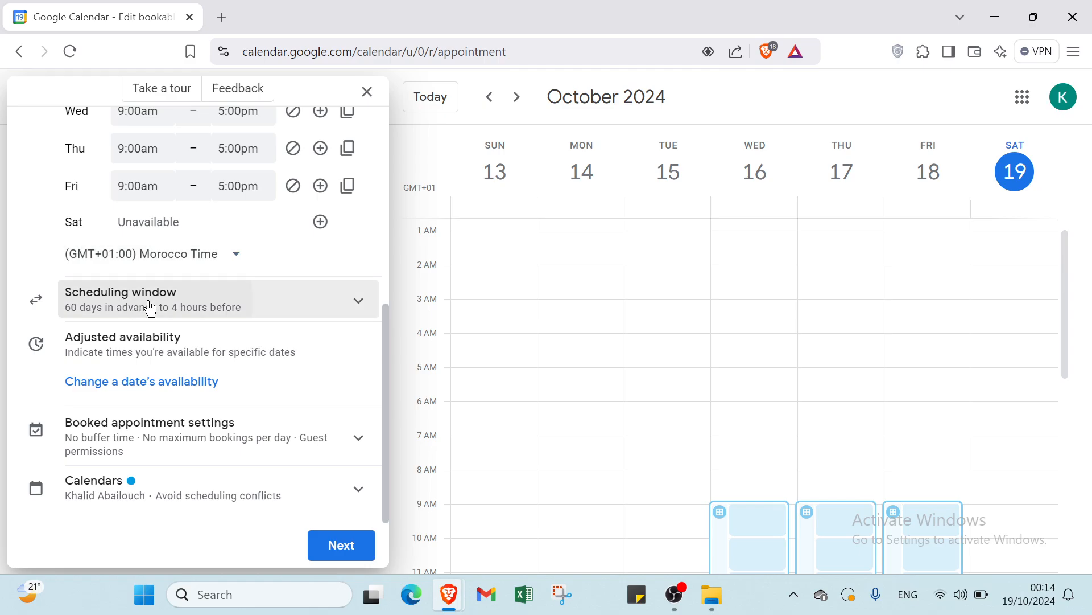
{"action": "scroll", "coordinate": [107, 201], "scroll_direction": "up", "scroll_amount": 1}
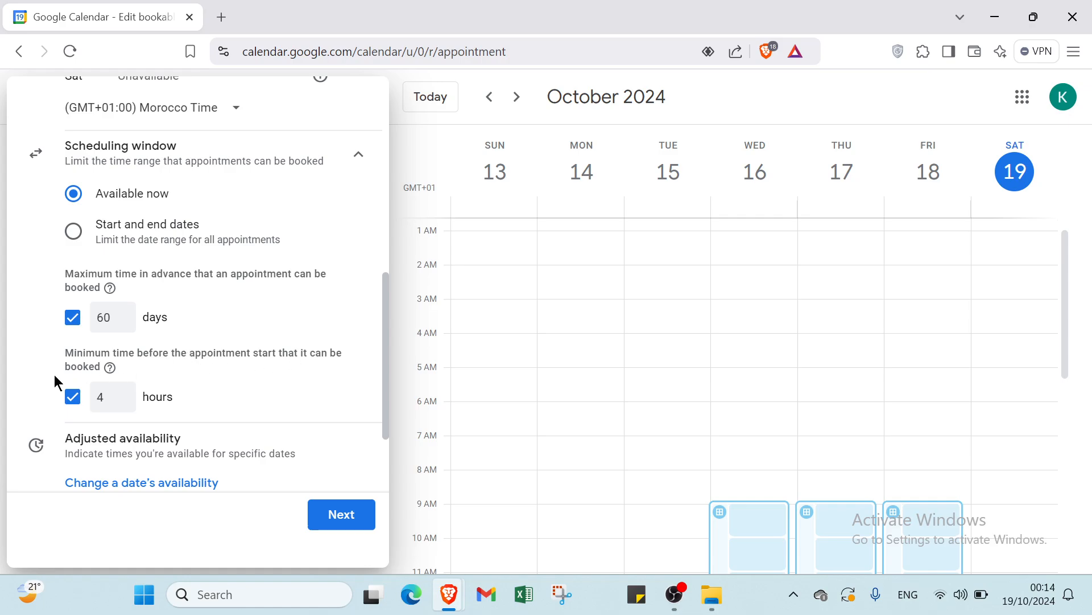
- Set the minimum time before an appointment start that it can be booked to 1 hour
{"action": "left_click", "coordinate": [123, 402]}
{"action": "left_click", "coordinate": [123, 402]}
{"action": "left_click", "coordinate": [123, 401]}
- In the booked appointment settings, enable a 30-minute buffer time and limit the maximum bookings per day to 10
{"action": "scroll", "coordinate": [132, 468], "scroll_direction": "down", "scroll_amount": 1}
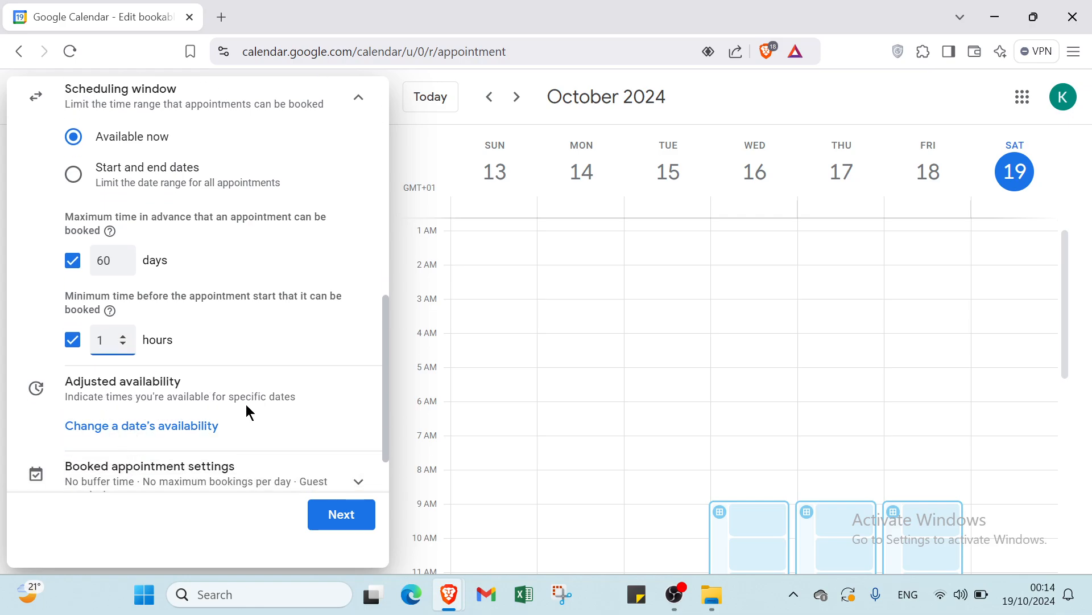
{"action": "scroll", "coordinate": [245, 404], "scroll_direction": "down", "scroll_amount": 1}
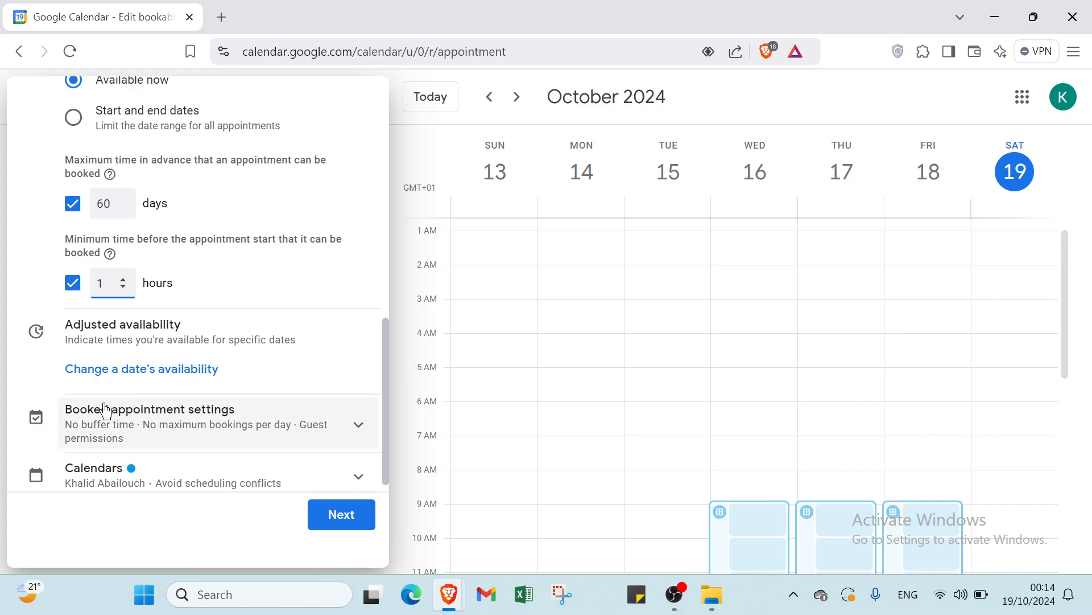
{"action": "scroll", "coordinate": [106, 410], "scroll_direction": "down", "scroll_amount": 1}
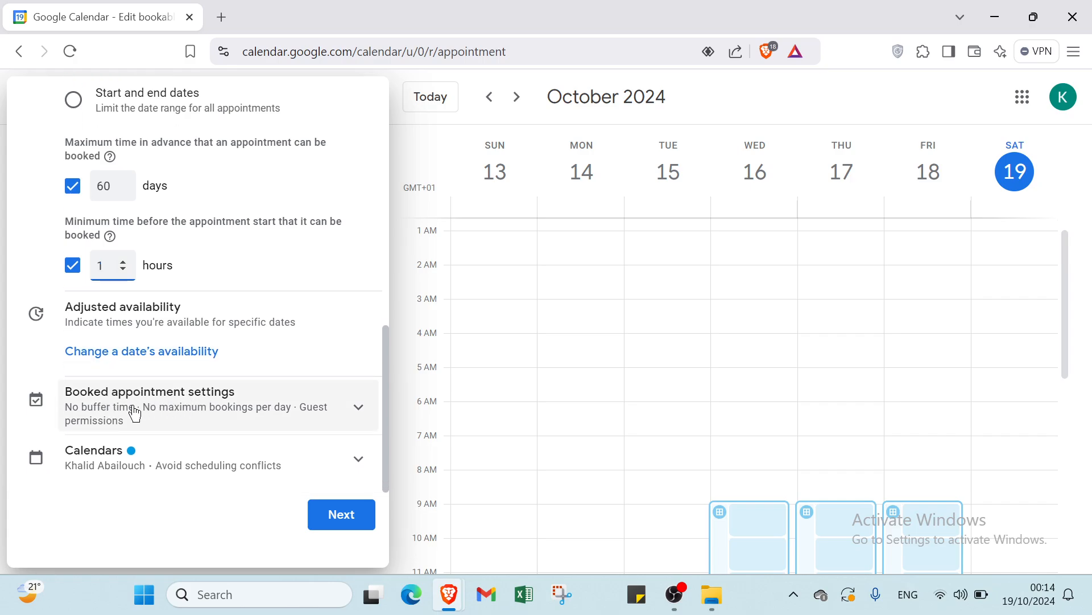
{"action": "left_click", "coordinate": [135, 403]}
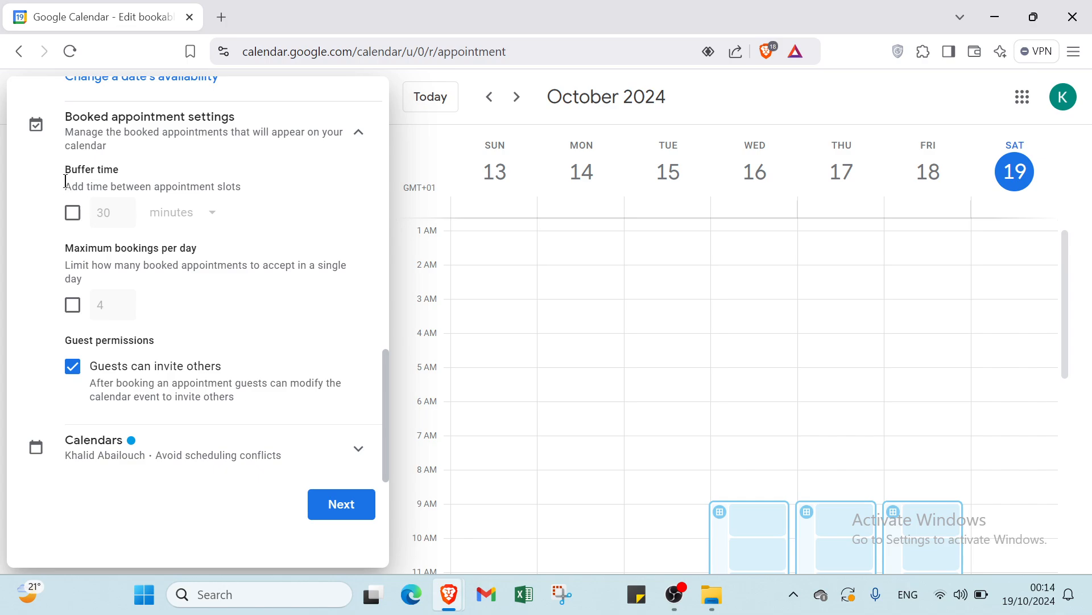
{"action": "left_click", "coordinate": [74, 216]}
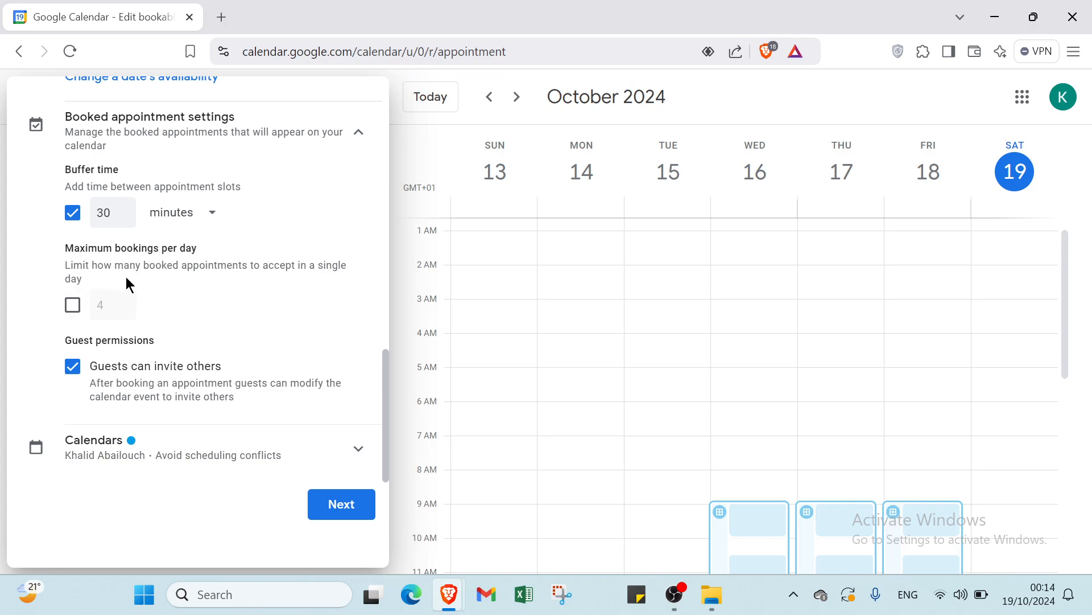
{"action": "left_click", "coordinate": [72, 305]}
{"action": "left_click", "coordinate": [124, 307]}
{"action": "key", "text": "ctrl+a"}
{"action": "type", "text": "10"}
- Review the schedule's Calendars settings and collapse the expanded sections, including booked appointment settings and scheduling window
{"action": "left_click", "coordinate": [333, 445]}
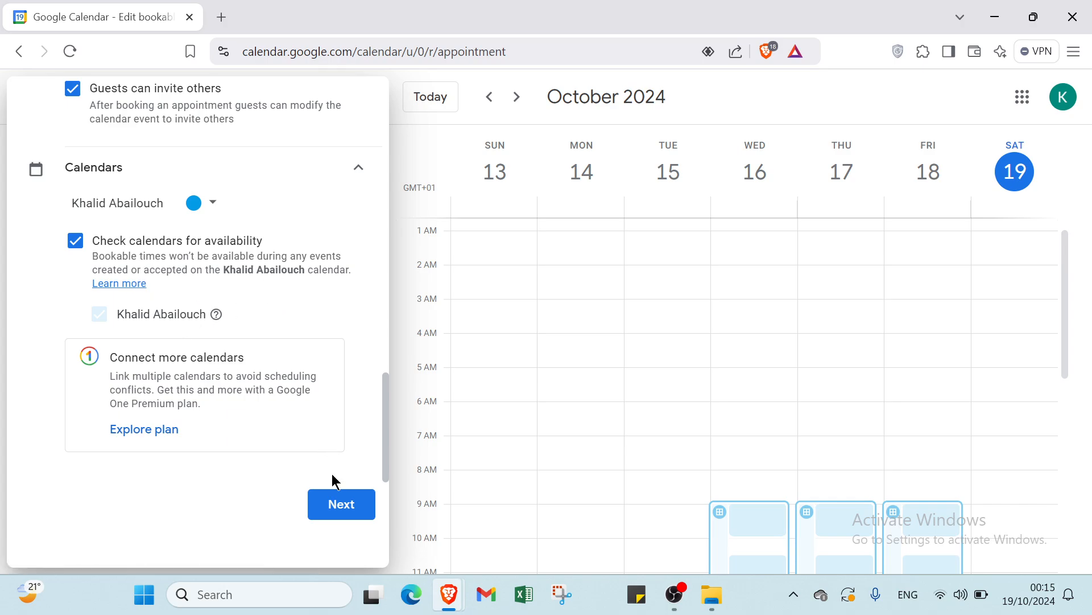
{"action": "left_click", "coordinate": [347, 181]}
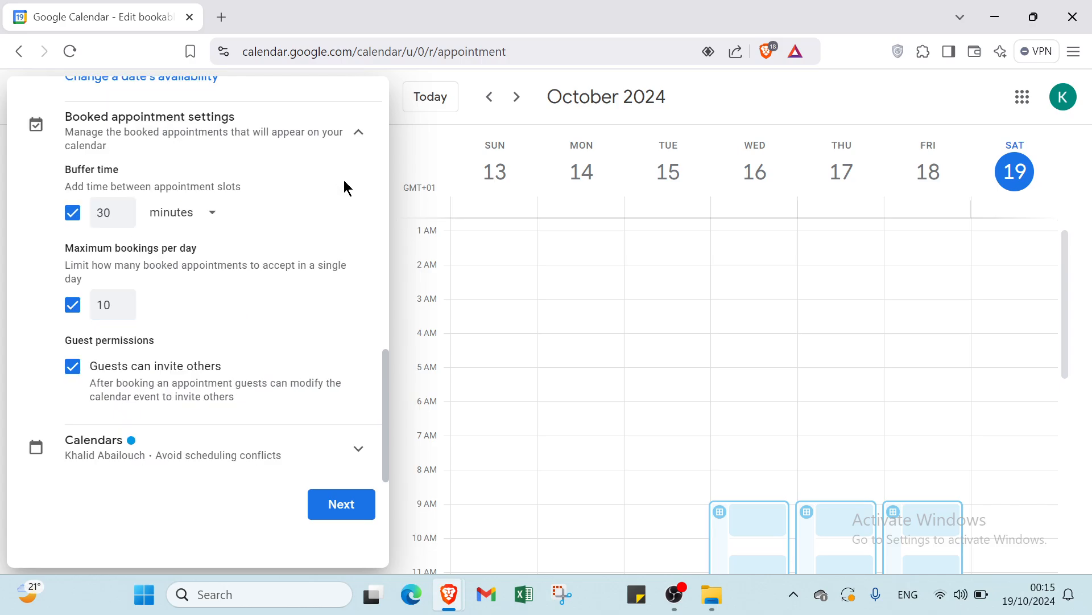
{"action": "left_click", "coordinate": [349, 142]}
{"action": "scroll", "coordinate": [312, 166], "scroll_direction": "up", "scroll_amount": 2}
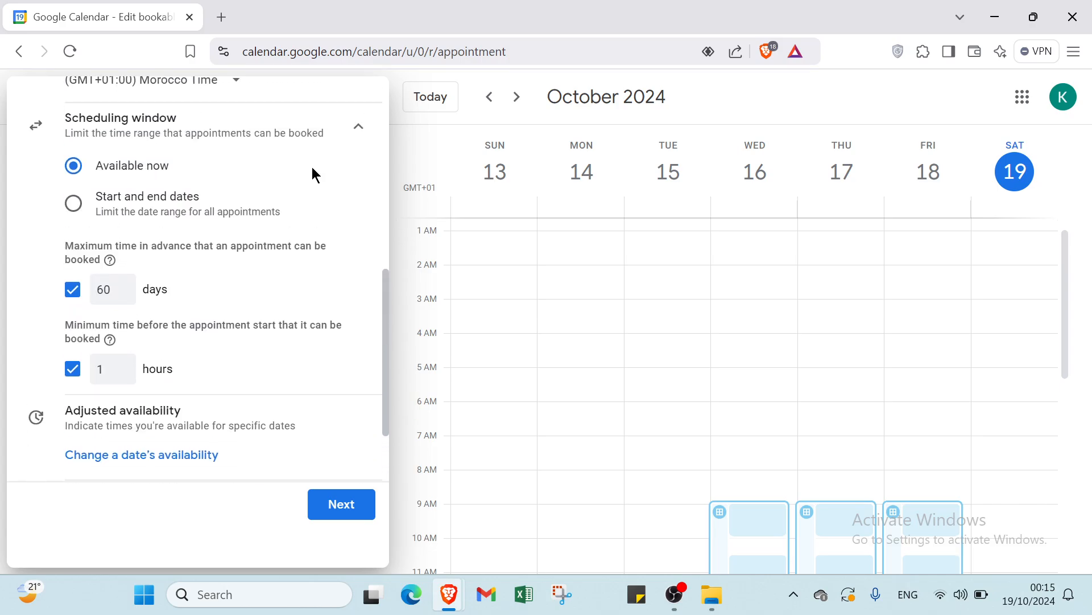
{"action": "left_click", "coordinate": [302, 136]}
{"action": "scroll", "coordinate": [299, 181], "scroll_direction": "up", "scroll_amount": 4}
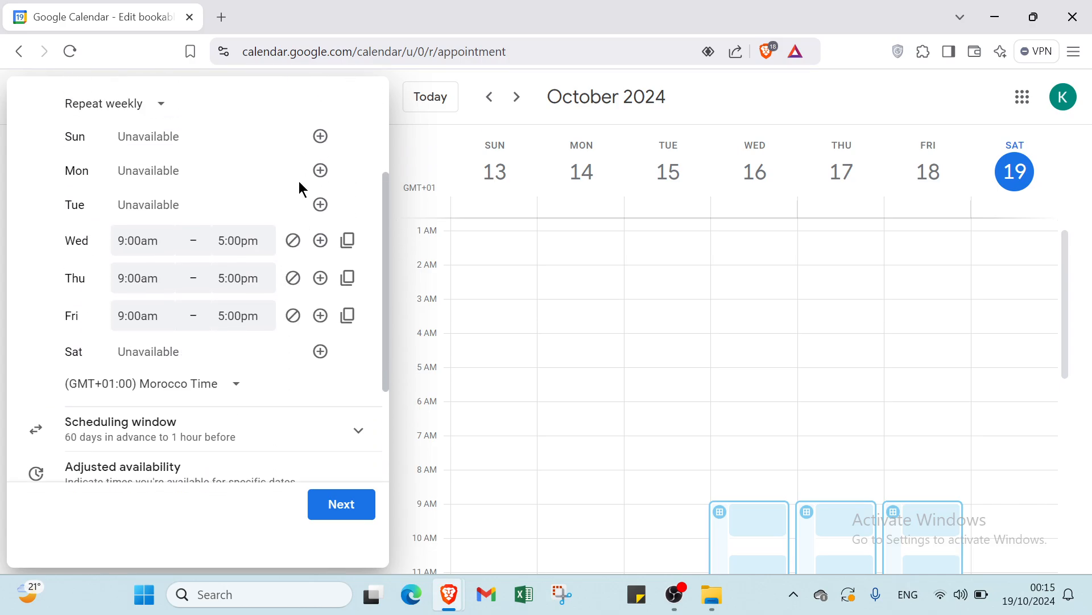
{"action": "scroll", "coordinate": [305, 173], "scroll_direction": "up", "scroll_amount": 1}
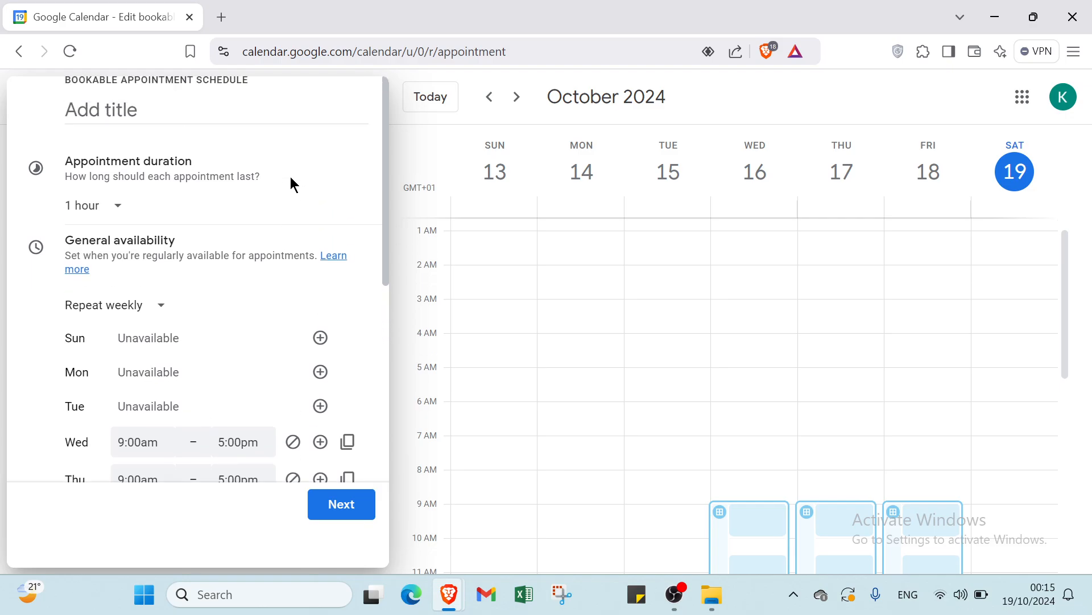
- Leave the appointment schedule, discarding its unsaved changes, and briefly view the available creation types in the week view
{"action": "left_click", "coordinate": [19, 51]}
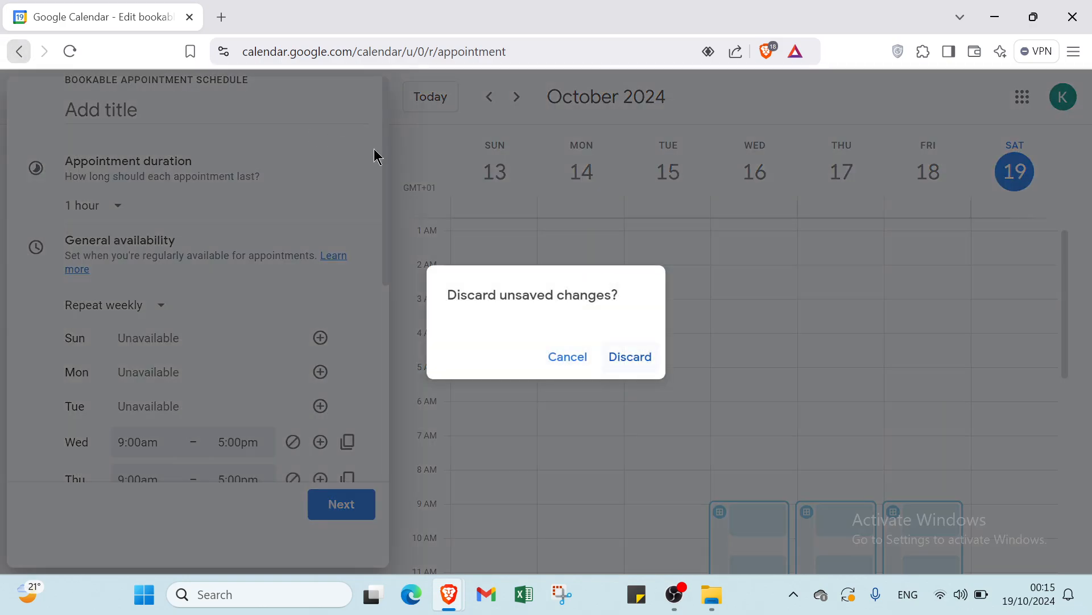
{"action": "left_click", "coordinate": [606, 359]}
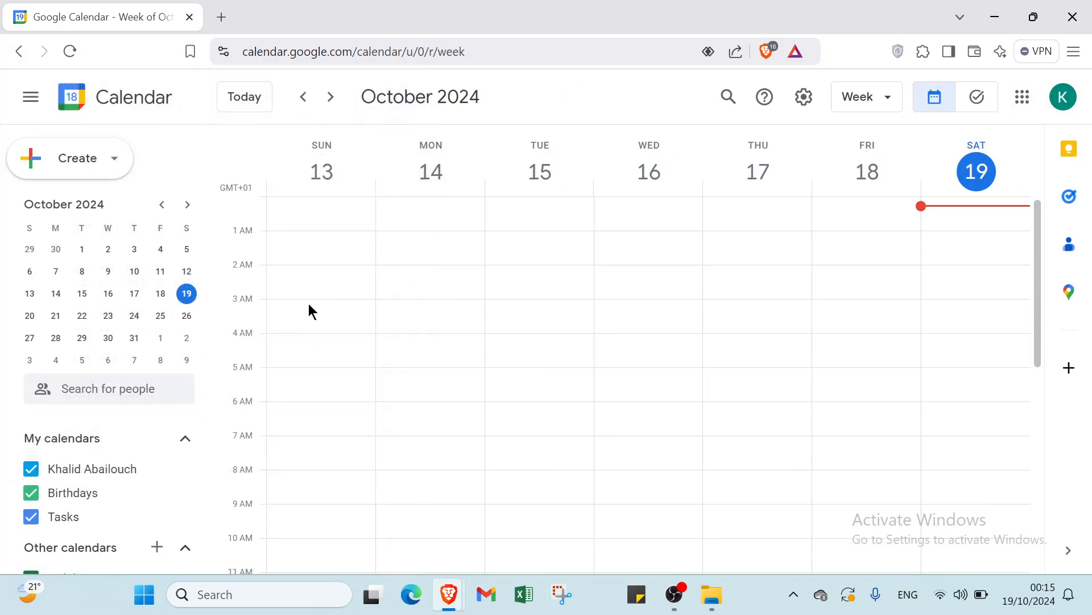
{"action": "left_click", "coordinate": [35, 167]}
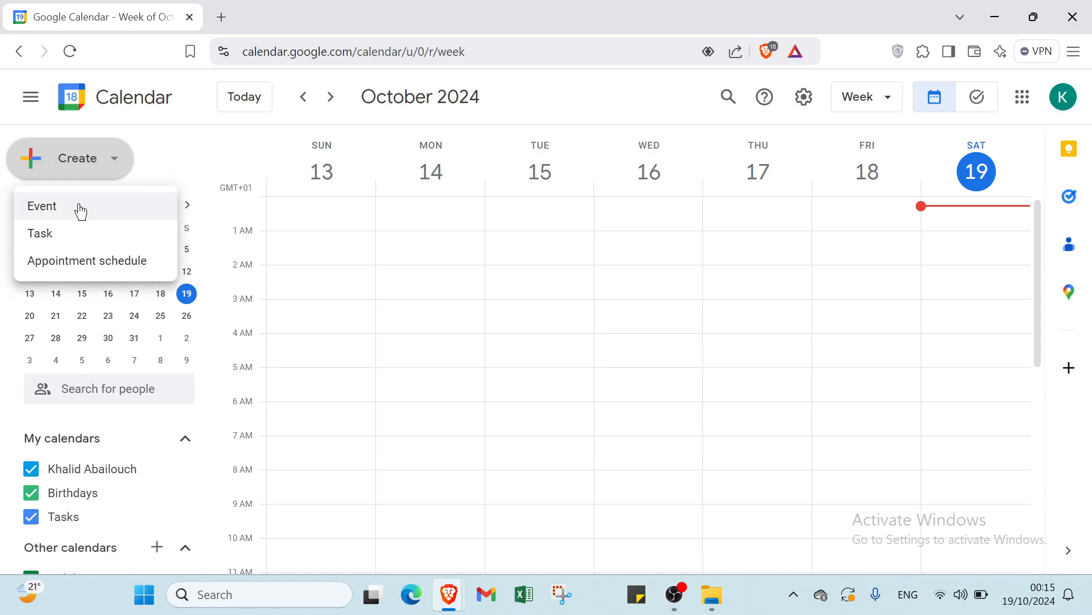
{"action": "left_click", "coordinate": [105, 174]}
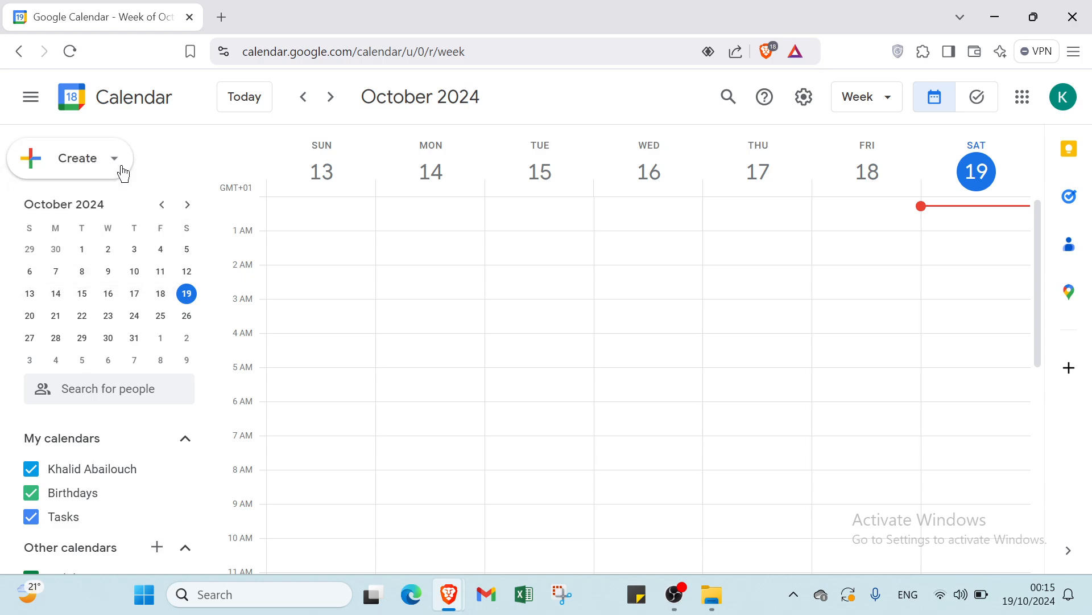